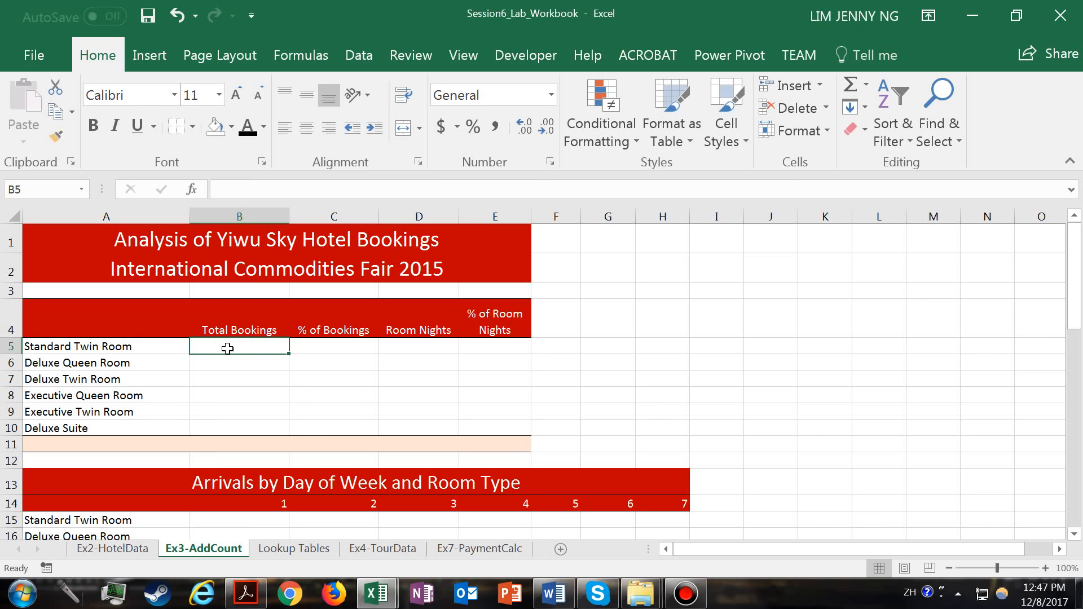
- Examine the Room Type entries in C5:C95 of the Ex2-HotelData sheet from the first to the last booking
{"action": "left_click", "coordinate": [141, 548]}
{"action": "left_click_drag", "start_coordinate": [285, 324], "coordinate": [326, 463]}
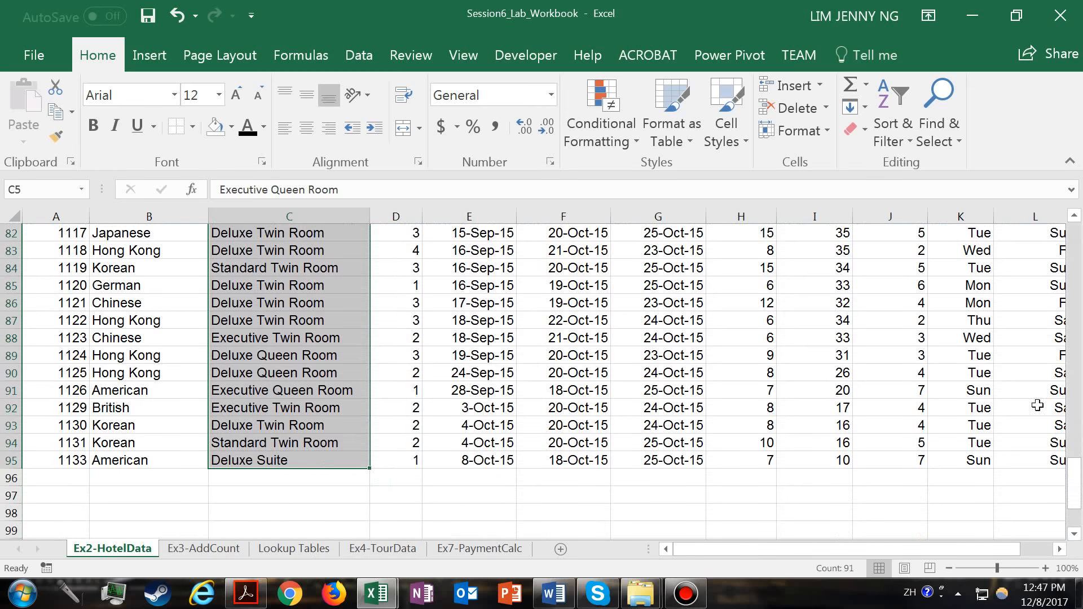
{"action": "left_click_drag", "start_coordinate": [1075, 471], "coordinate": [1079, 239]}
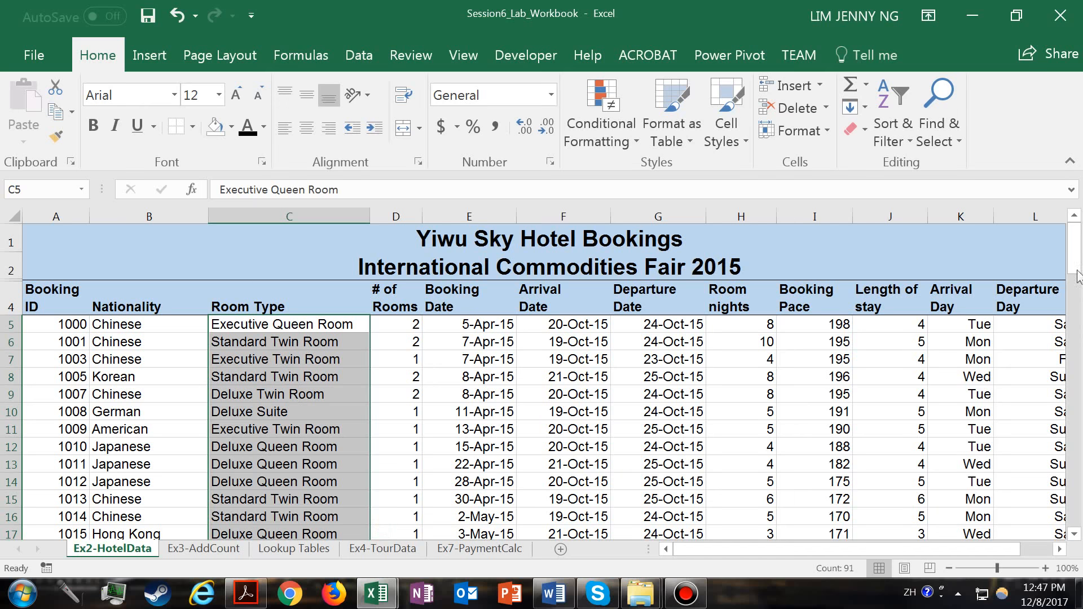
{"action": "scroll", "coordinate": [1078, 269], "scroll_direction": "down", "scroll_amount": 1}
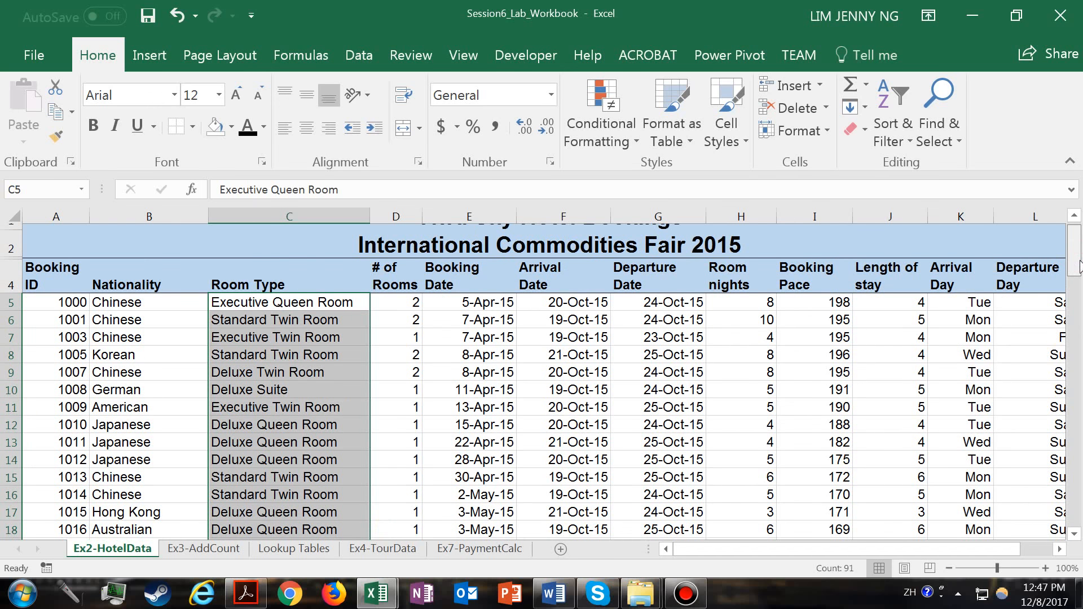
{"action": "scroll", "coordinate": [1074, 249], "scroll_direction": "up", "scroll_amount": 1}
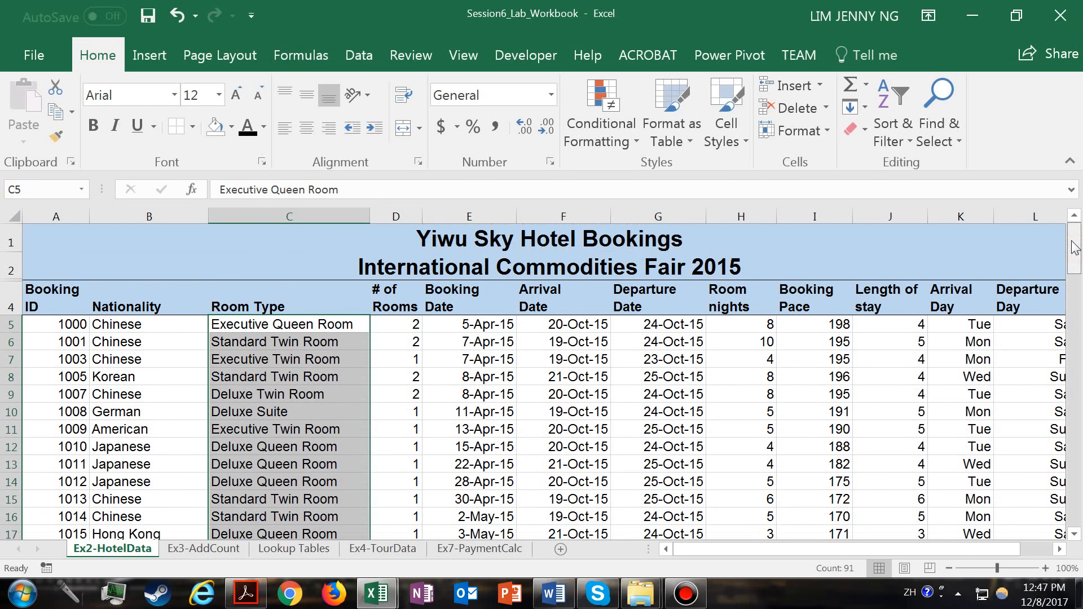
{"action": "left_click_drag", "start_coordinate": [1074, 248], "coordinate": [1075, 484]}
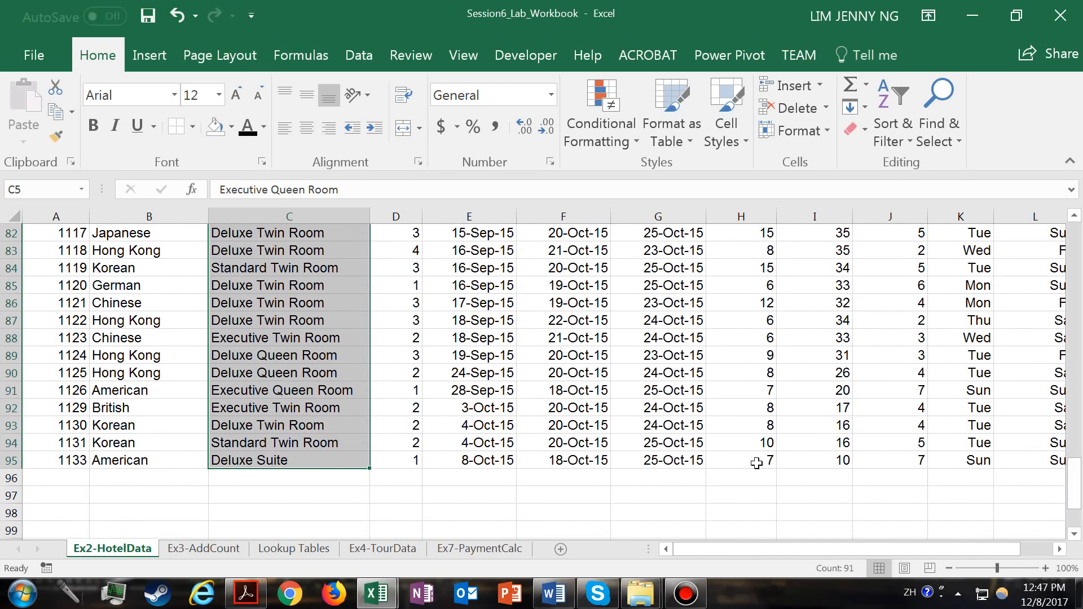
- Return to the Ex3-AddCount sheet and begin a COUNTIF formula in B5 for the Standard Twin Room's total bookings
{"action": "left_click", "coordinate": [211, 554]}
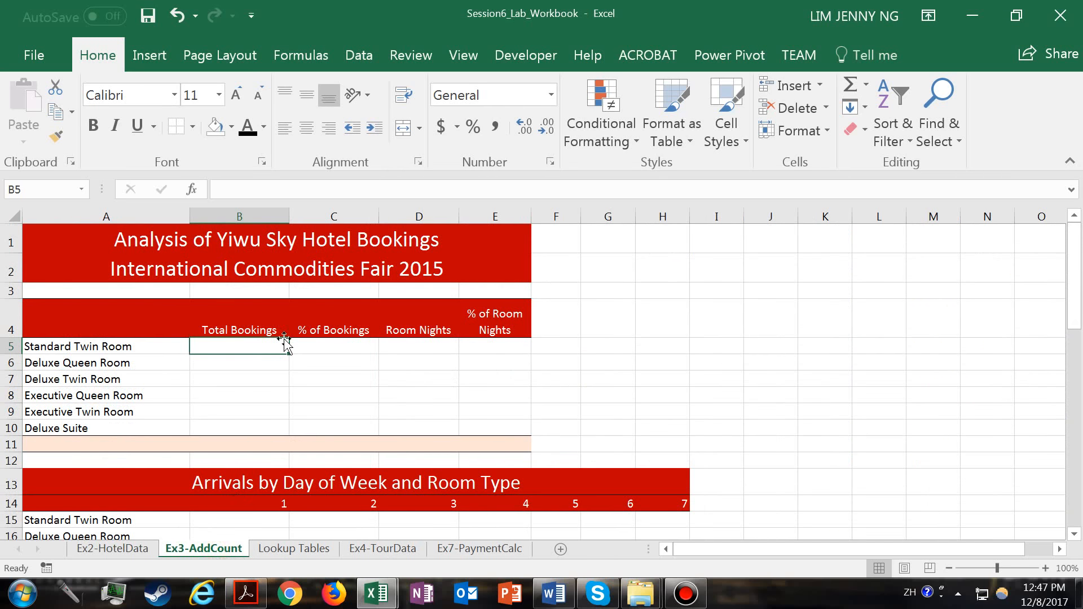
{"action": "type", "text": "="}
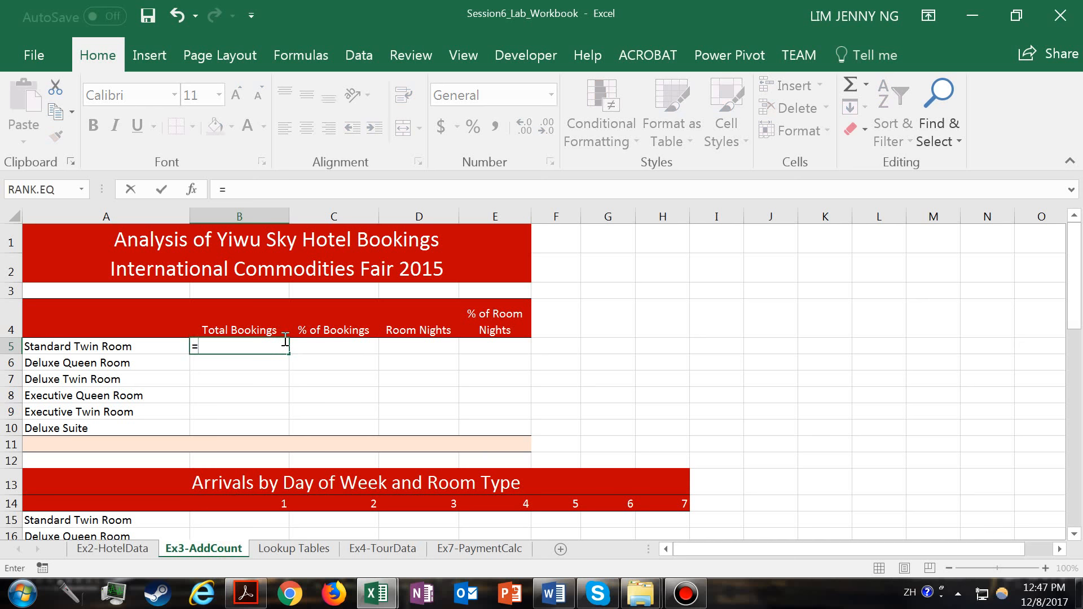
{"action": "type", "text": "C"}
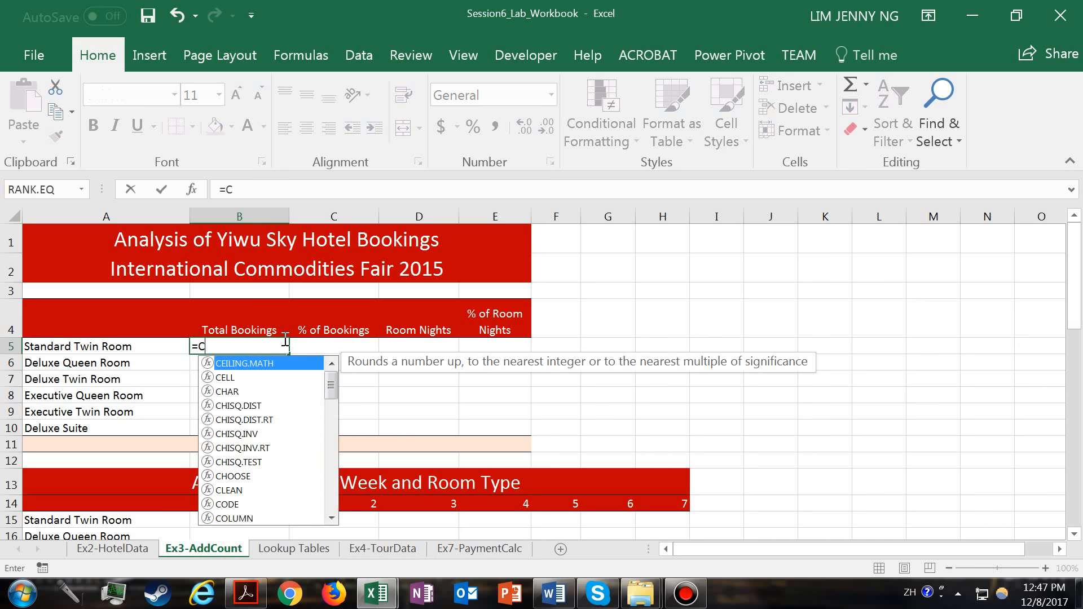
{"action": "scroll", "coordinate": [336, 412], "scroll_direction": "down", "scroll_amount": 2}
{"action": "left_click_drag", "start_coordinate": [336, 414], "coordinate": [321, 449]}
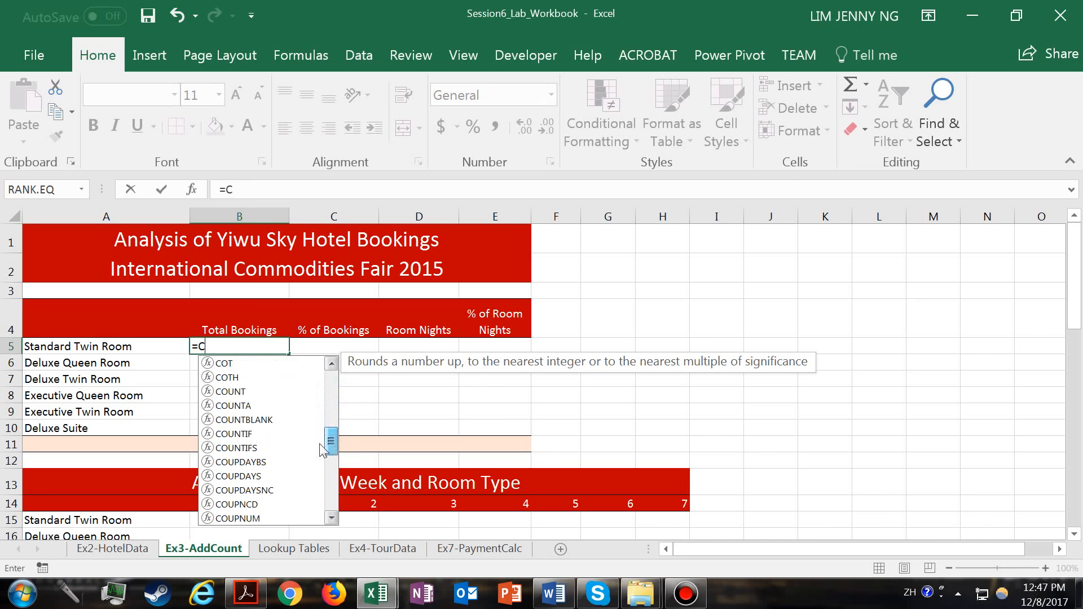
{"action": "double_click", "coordinate": [242, 433]}
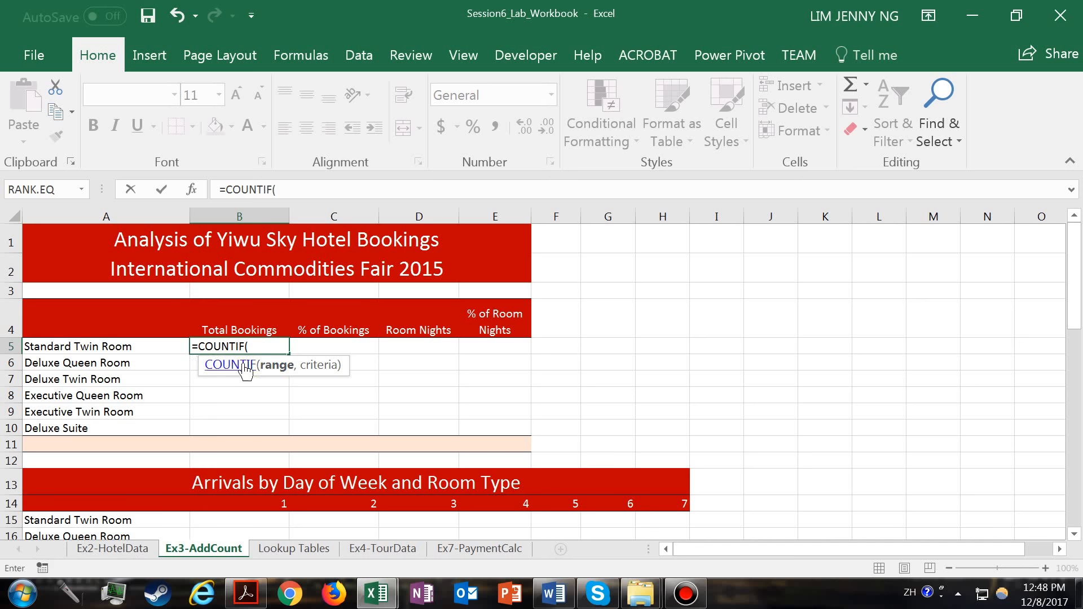
- Set the COUNTIF range to the Room Type cells C5:C95 on the Ex2-HotelData sheet
{"action": "left_click", "coordinate": [120, 549]}
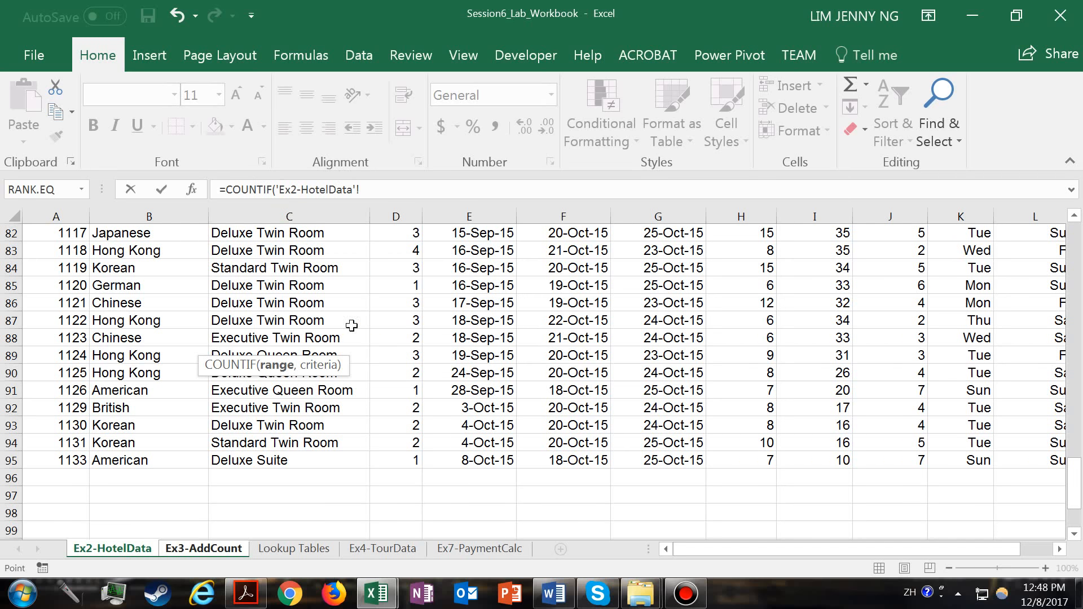
{"action": "left_click_drag", "start_coordinate": [1075, 471], "coordinate": [1079, 212]}
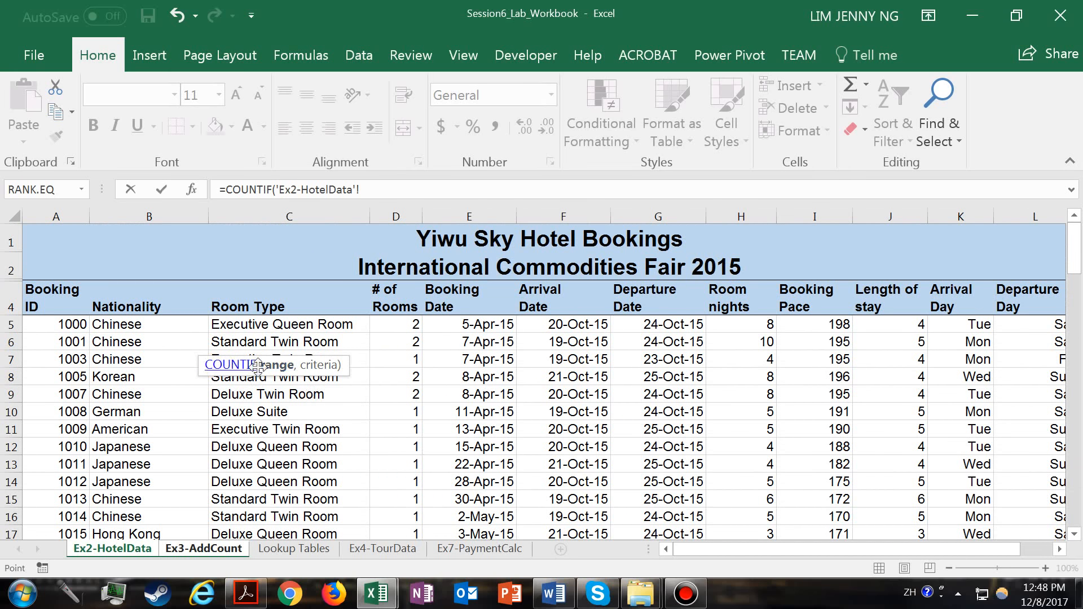
{"action": "left_click_drag", "start_coordinate": [259, 326], "coordinate": [284, 499]}
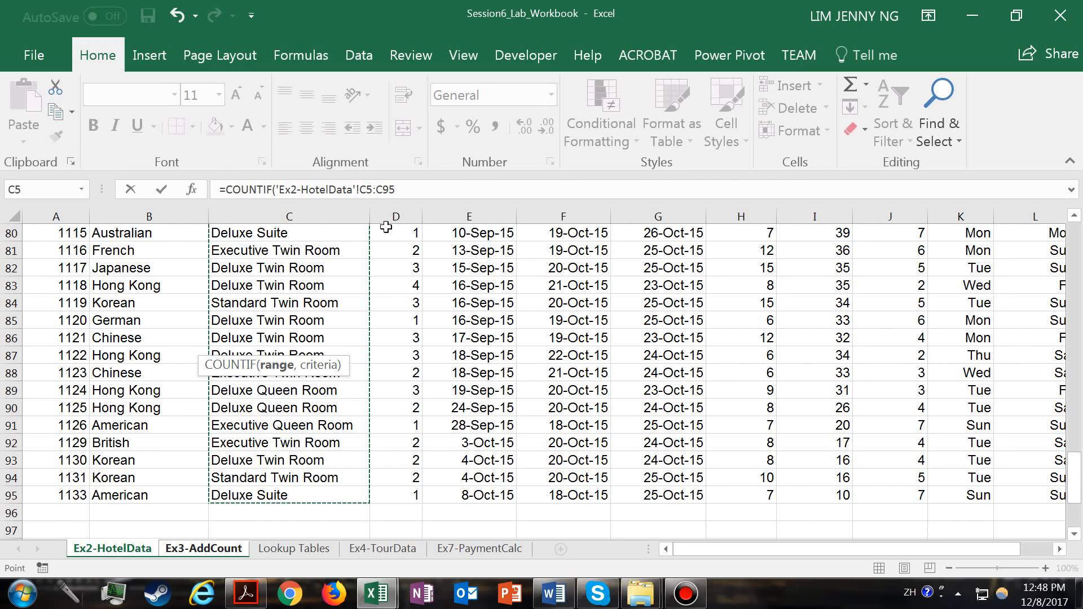
{"action": "left_click", "coordinate": [397, 189]}
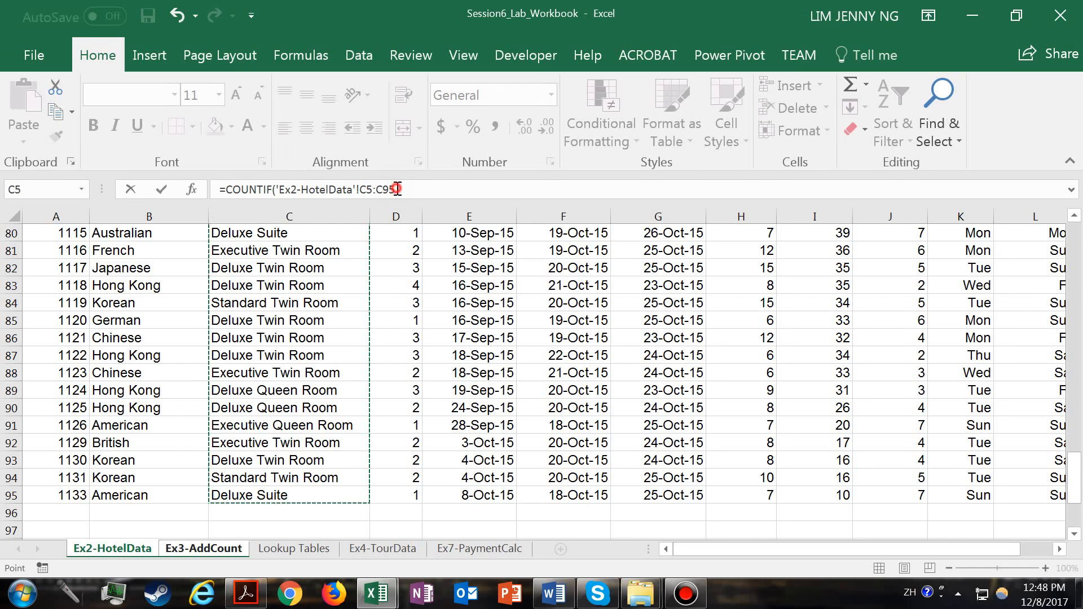
{"action": "type", "text": ","}
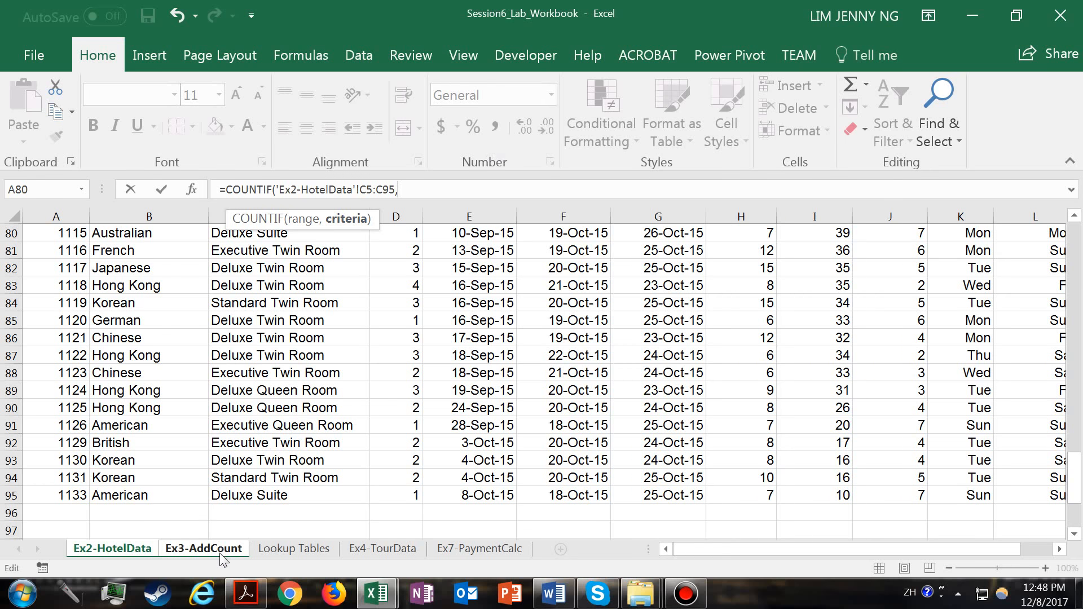
- Complete the B5 formula on Ex3-AddCount with the text criterion "Standard Twin Room", leaving out the sheet reference before it
{"action": "left_click", "coordinate": [204, 549]}
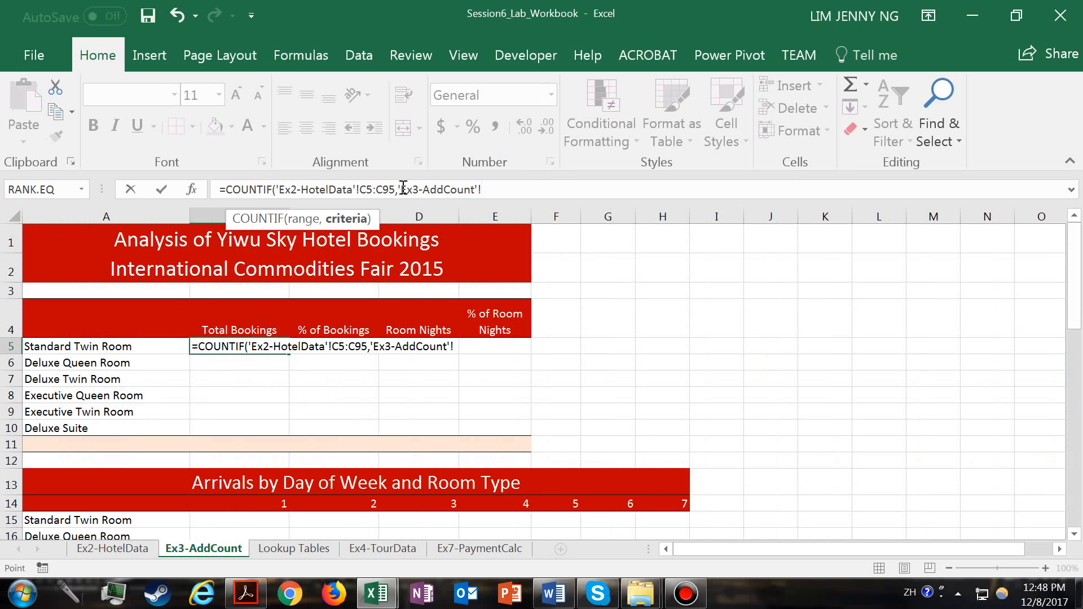
{"action": "left_click_drag", "start_coordinate": [400, 189], "coordinate": [534, 189]}
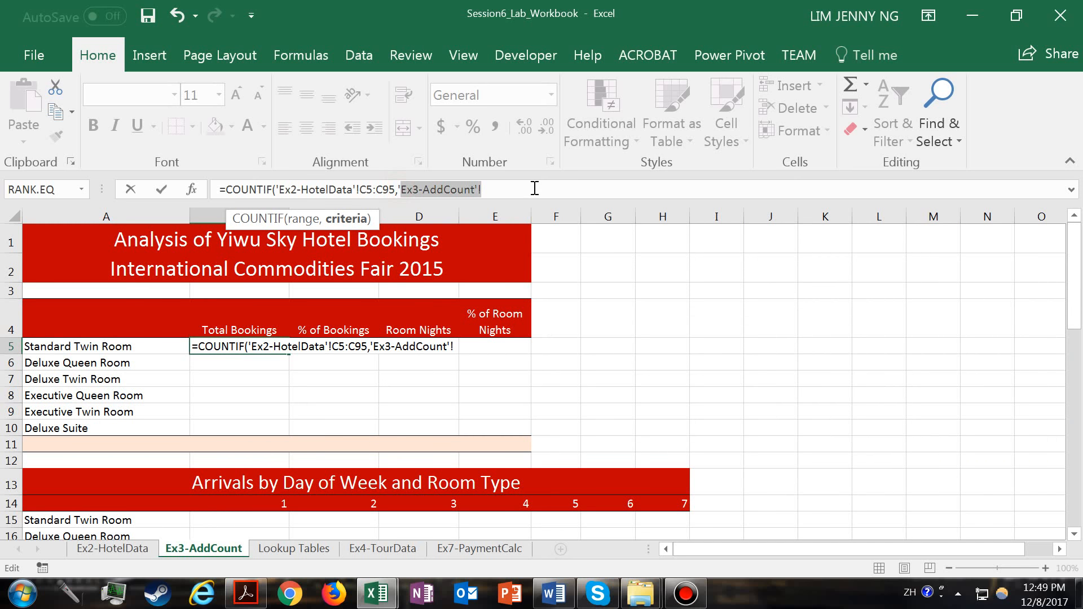
{"action": "key", "text": "BackSpace"}
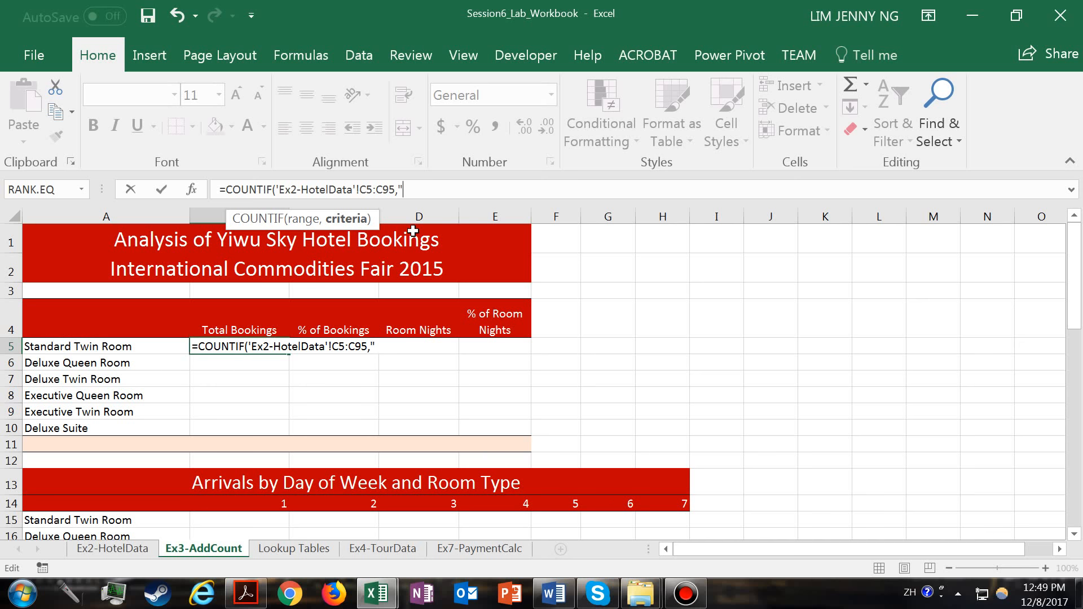
{"action": "type", "text": "tandard Twin Room"}
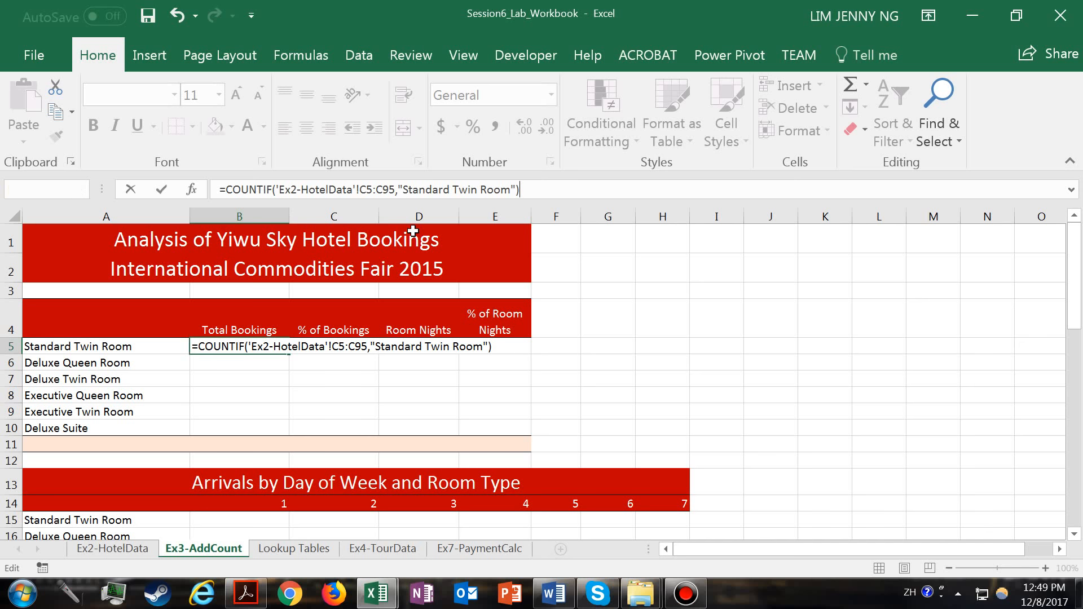
{"action": "key", "text": "Return"}
{"action": "key", "text": "Up"}
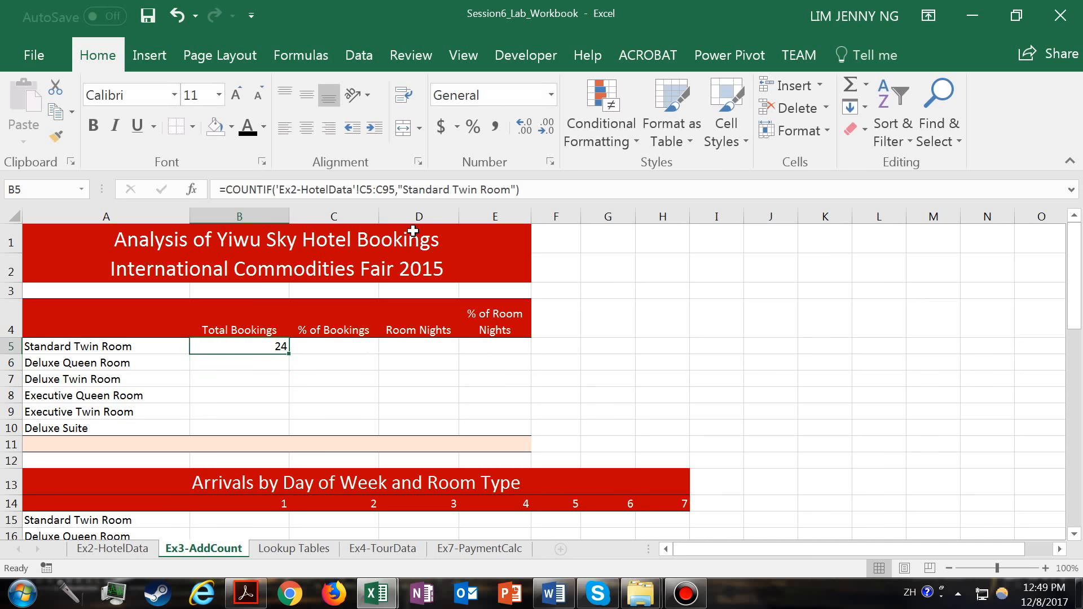
- Replace the text criterion in B5's COUNTIF formula with a reference to the room name in A5
{"action": "double_click", "coordinate": [273, 342]}
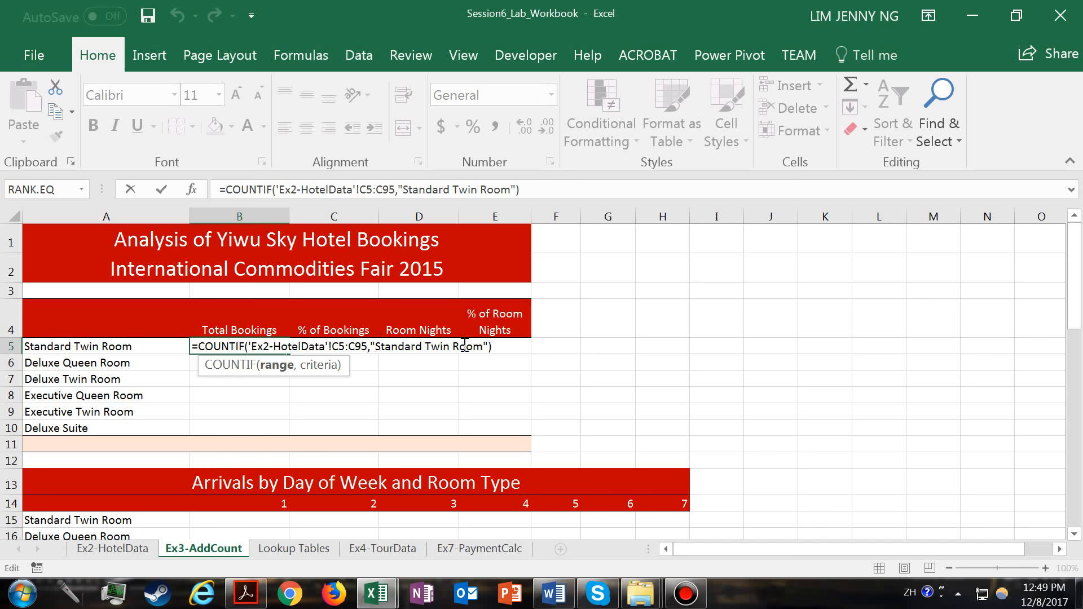
{"action": "left_click_drag", "start_coordinate": [371, 345], "coordinate": [483, 346]}
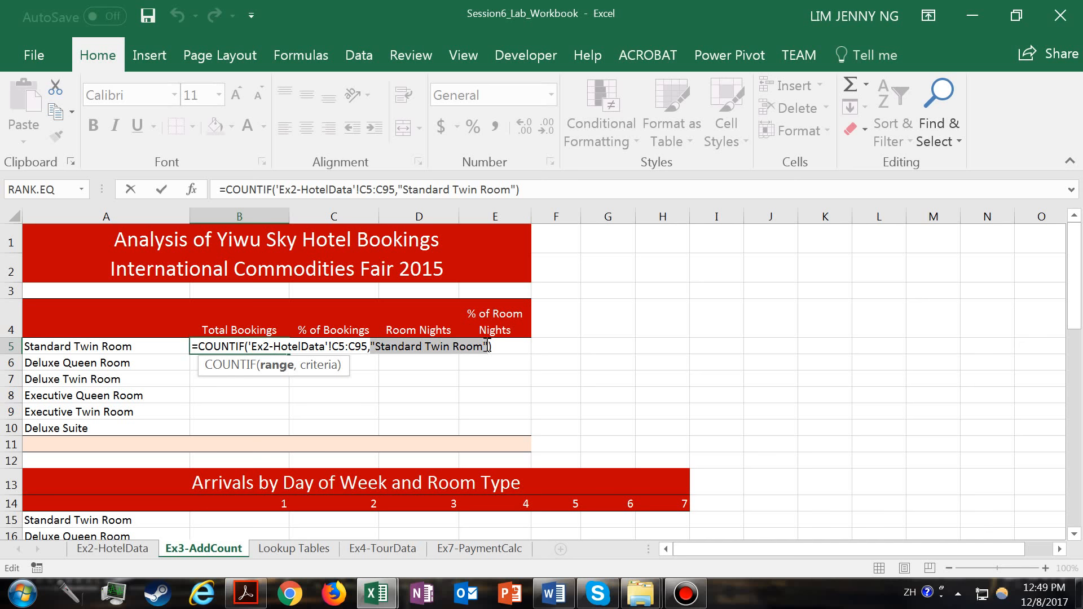
{"action": "key", "text": "BackSpace"}
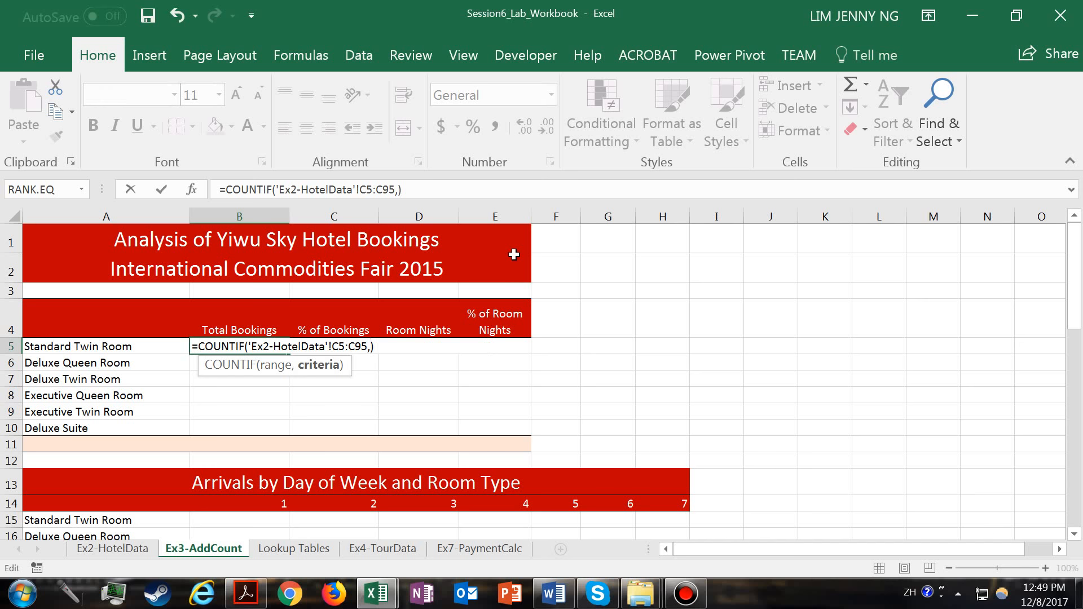
{"action": "left_click", "coordinate": [140, 346]}
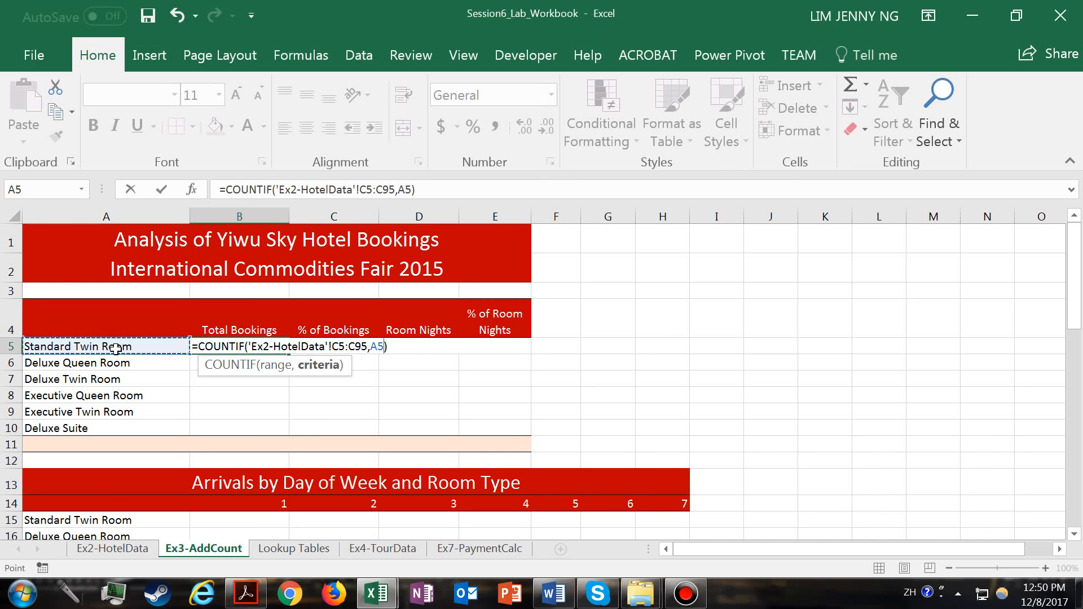
- Make the COUNTIF range in B5 absolute as $C$5:$C$95
{"action": "left_click", "coordinate": [338, 346]}
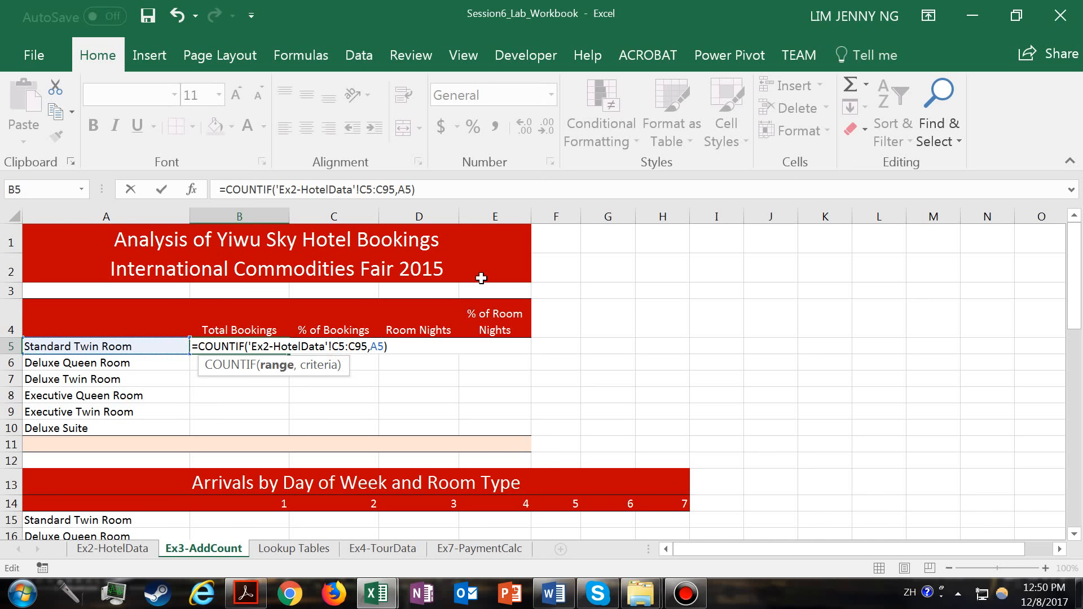
{"action": "key", "text": "F4"}
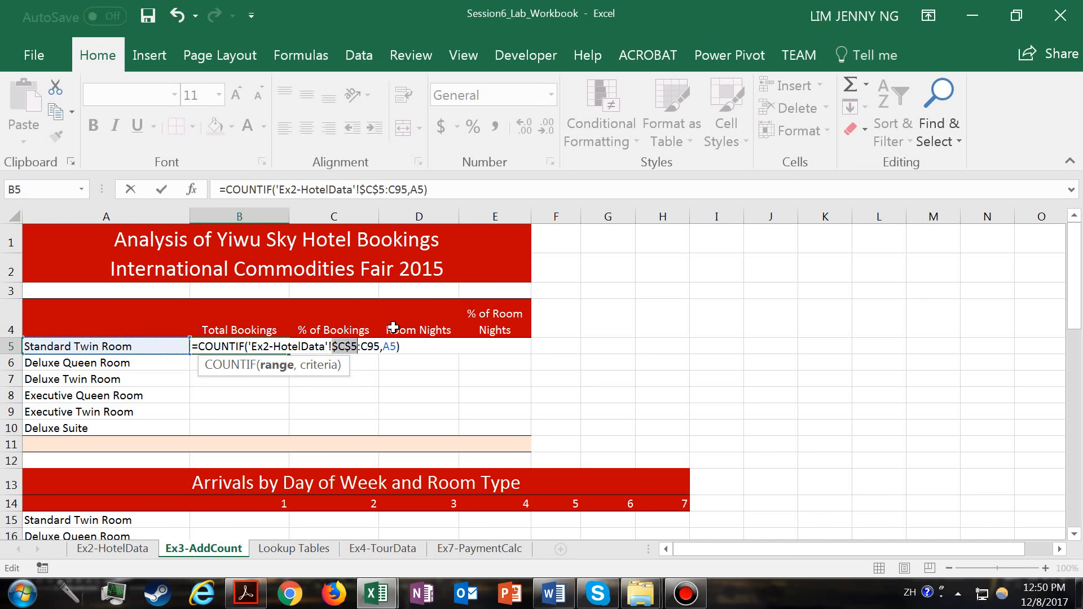
{"action": "left_click", "coordinate": [373, 346]}
{"action": "key", "text": "F4"}
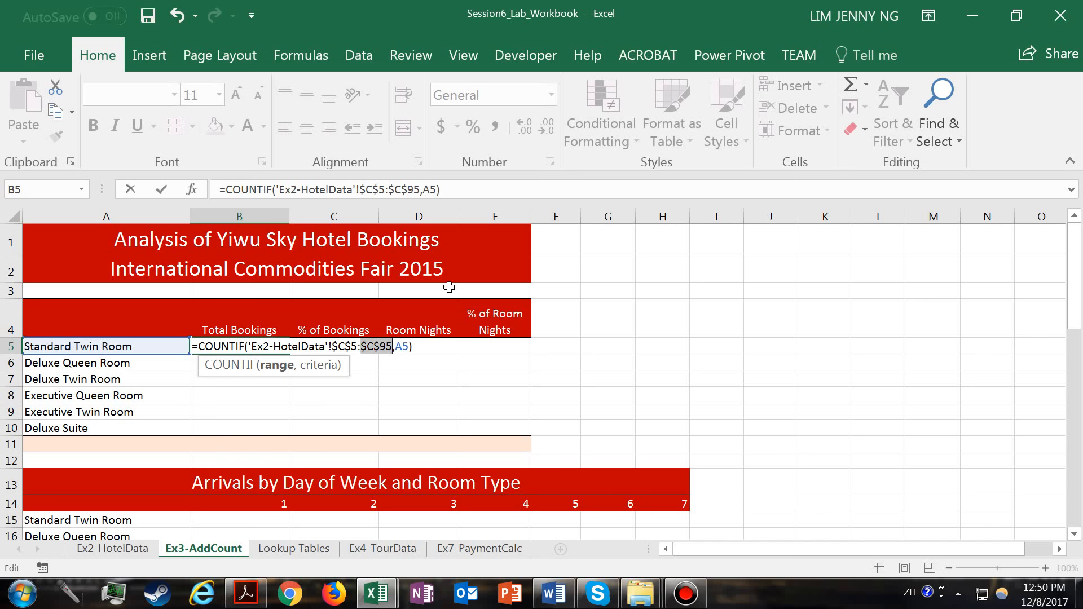
{"action": "key", "text": "Return"}
- Copy the B5 formula down through B10 and check the cell references of the copies in B6 and B7
{"action": "left_click", "coordinate": [242, 343]}
{"action": "left_click_drag", "start_coordinate": [291, 352], "coordinate": [285, 430]}
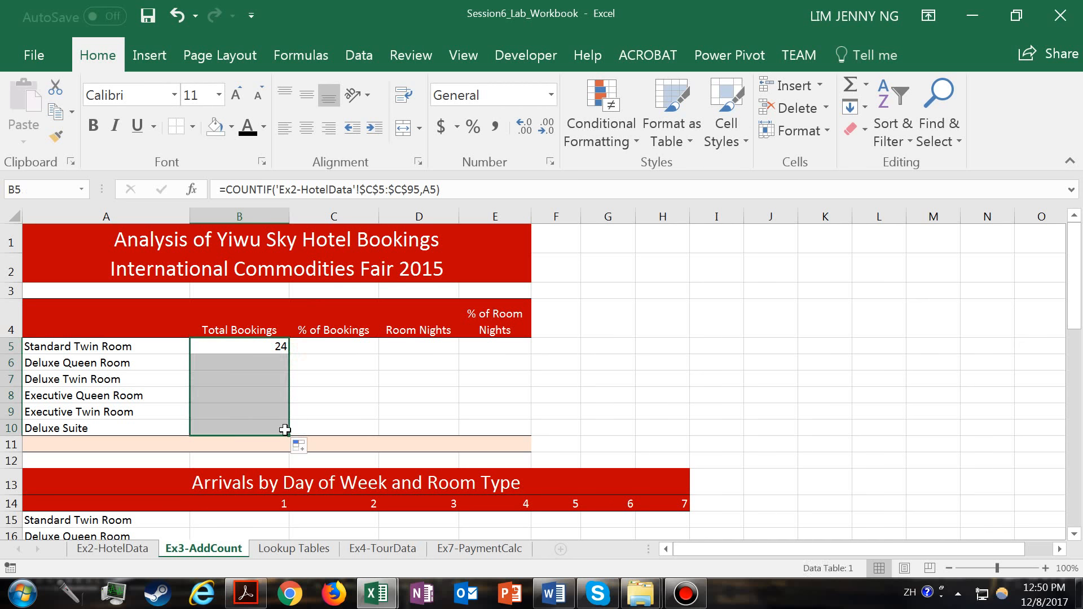
{"action": "left_click", "coordinate": [255, 361]}
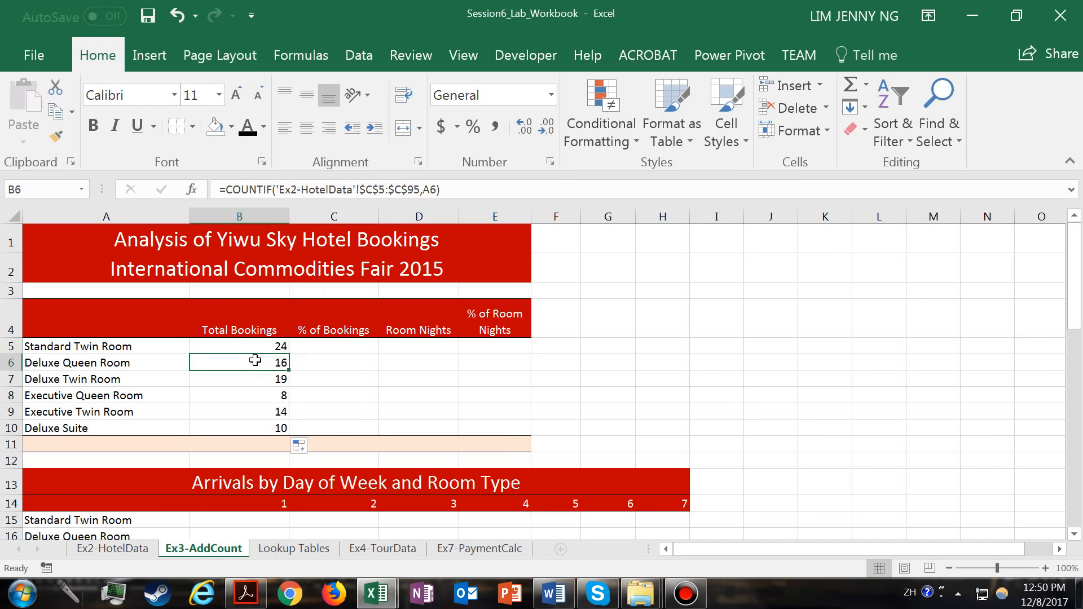
{"action": "double_click", "coordinate": [254, 361]}
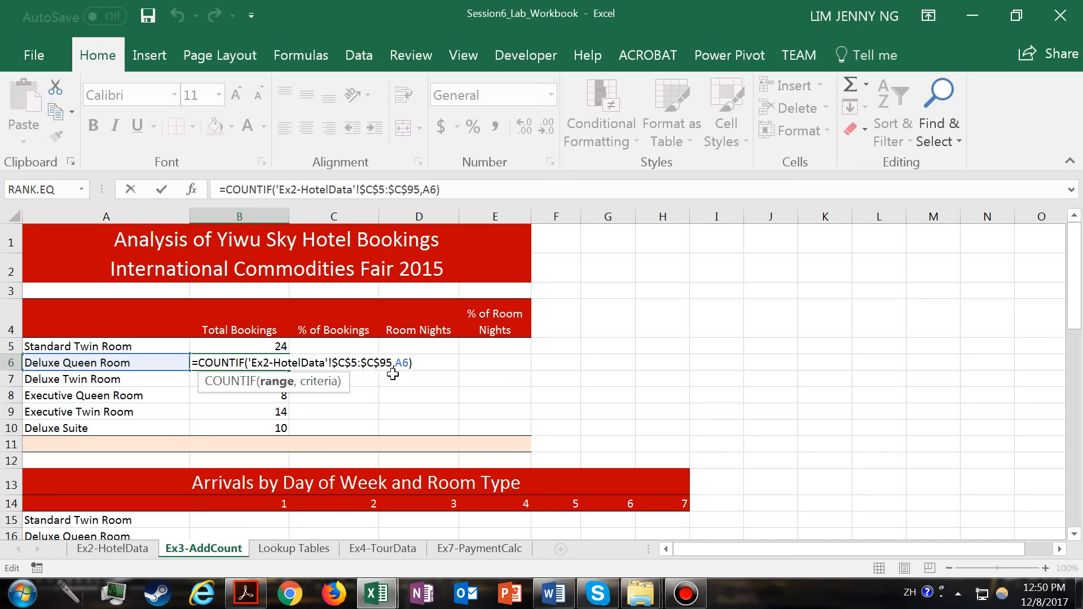
{"action": "key", "text": "Return"}
{"action": "double_click", "coordinate": [278, 379]}
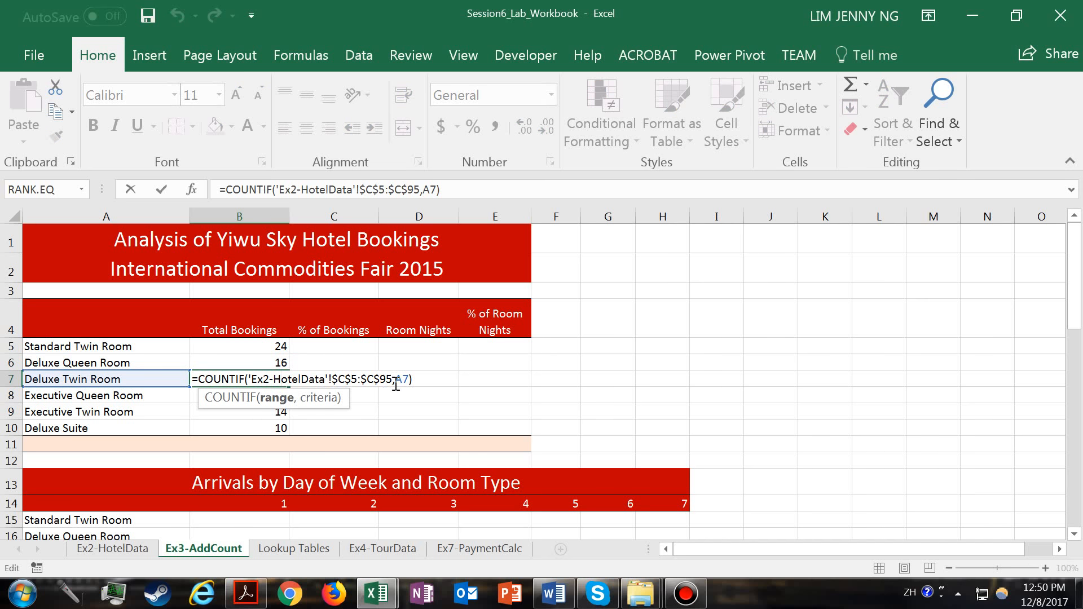
{"action": "key", "text": "Return"}
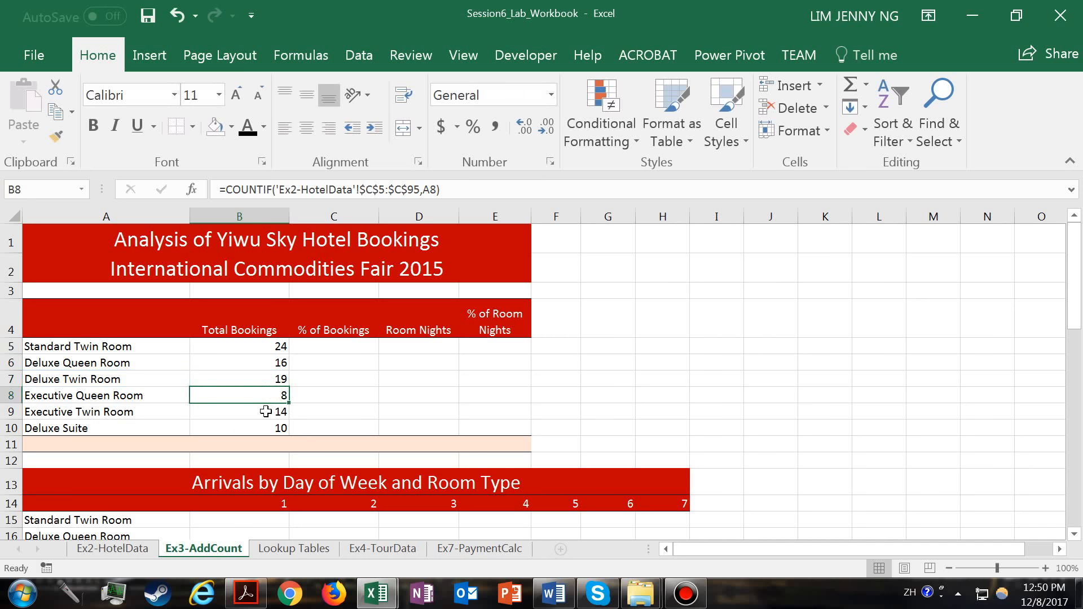
- Total the bookings of all room types in B11 with a SUM of B5:B10
{"action": "left_click", "coordinate": [259, 443]}
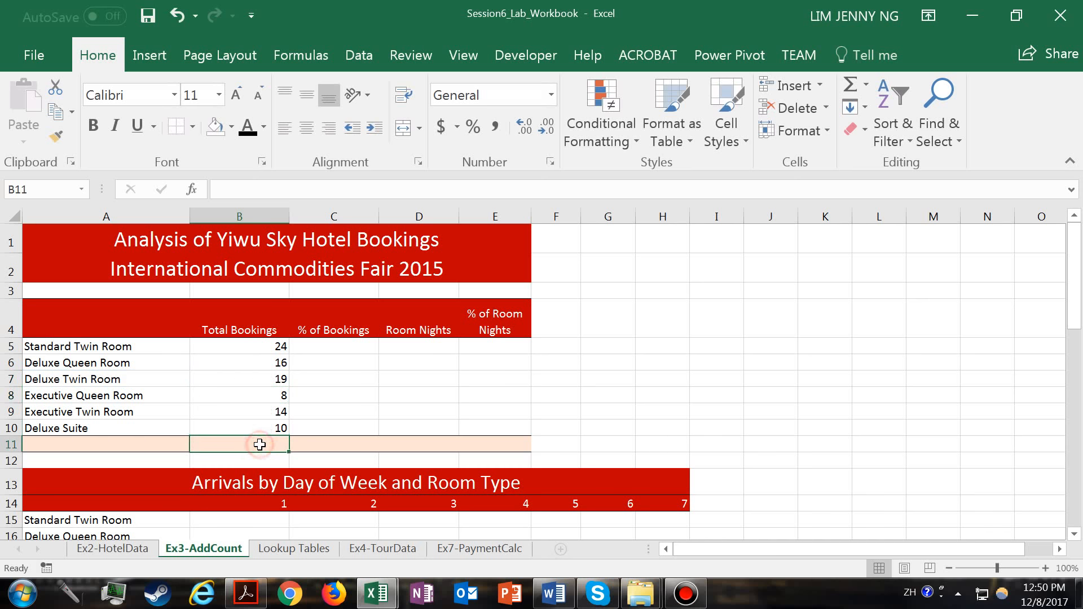
{"action": "left_click", "coordinate": [842, 85]}
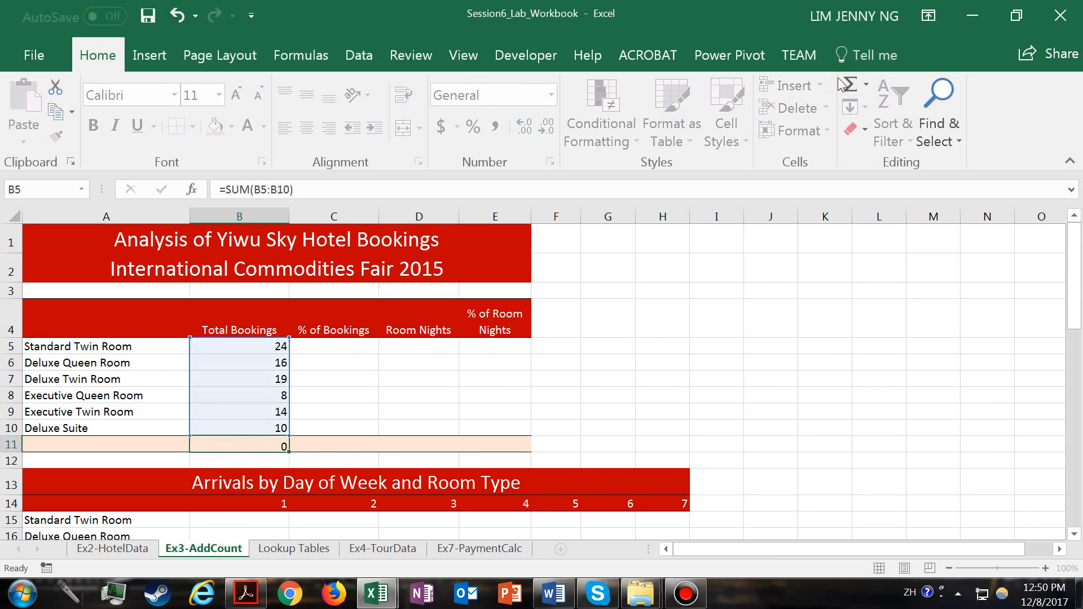
{"action": "key", "text": "Return"}
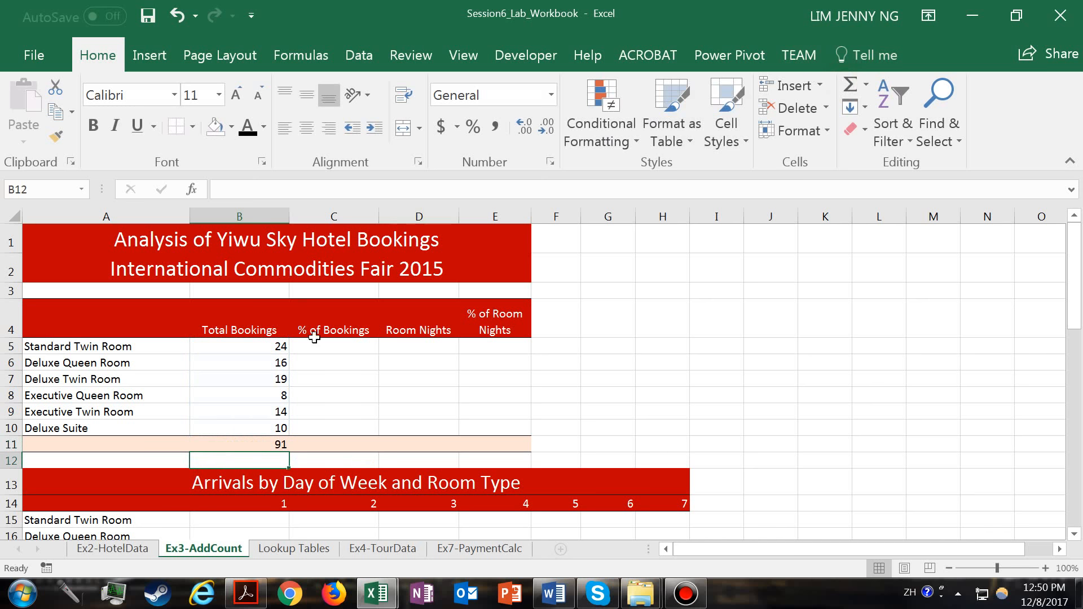
- Calculate the Standard Twin Room's share of bookings in C5 with =B5/B$11, keeping the total's row fixed
{"action": "left_click", "coordinate": [354, 347]}
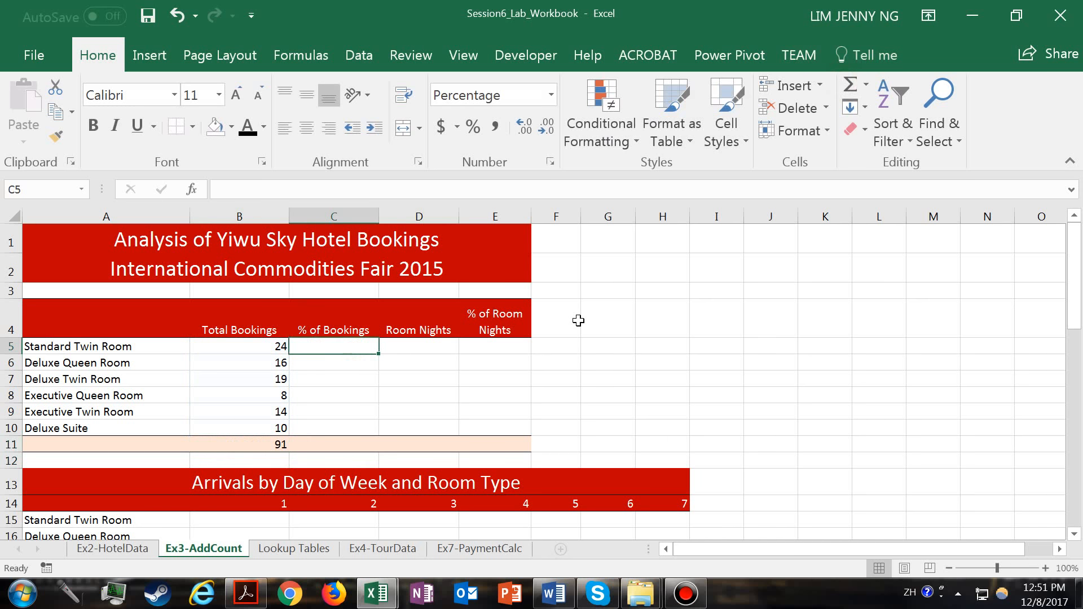
{"action": "type", "text": "="}
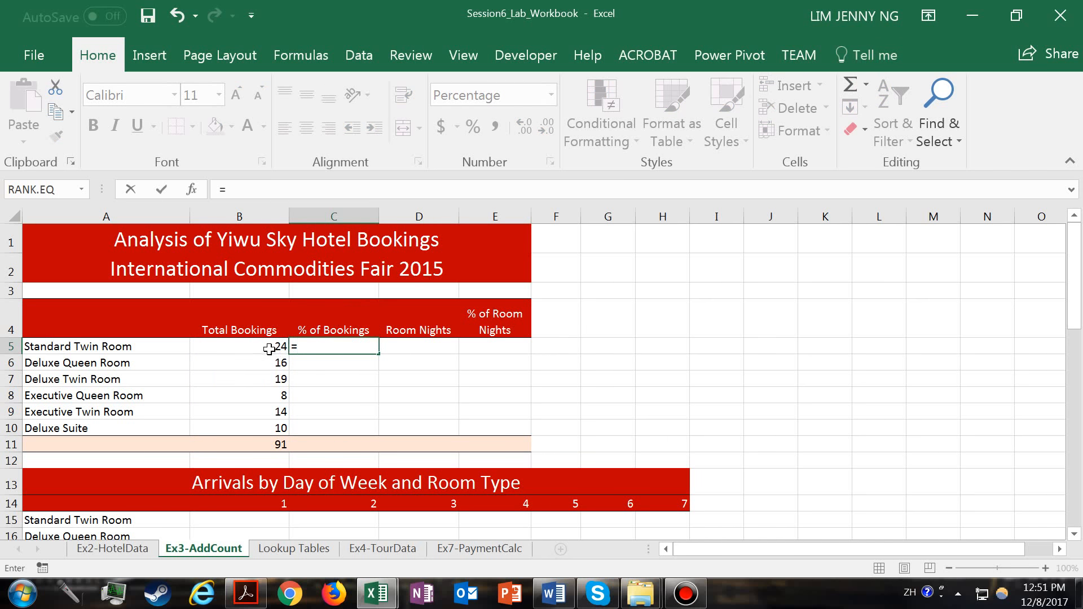
{"action": "left_click", "coordinate": [269, 350]}
{"action": "type", "text": "/"}
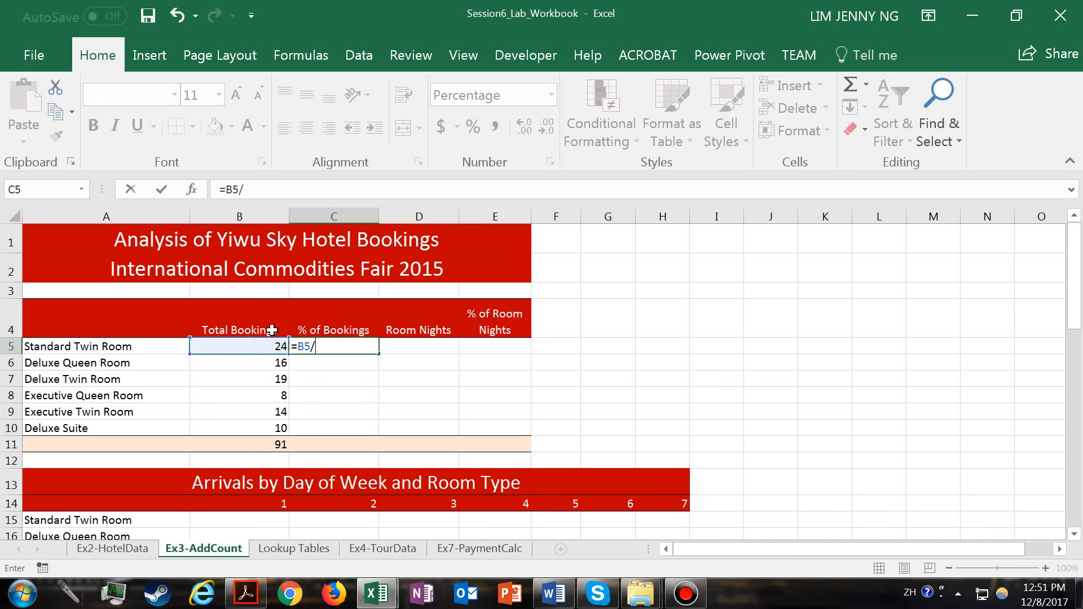
{"action": "left_click", "coordinate": [272, 448]}
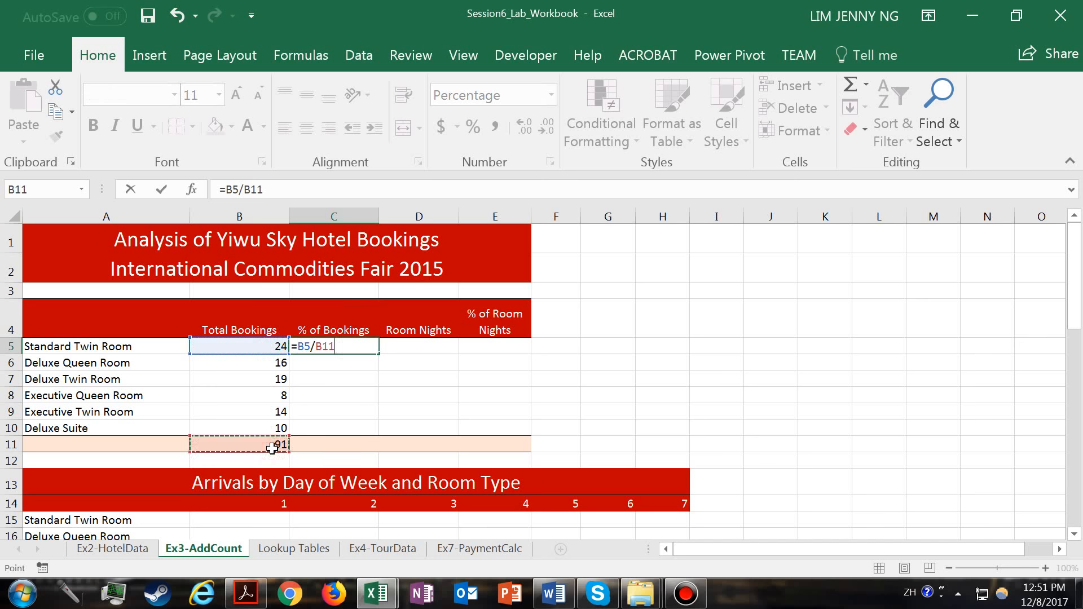
{"action": "left_click", "coordinate": [244, 190]}
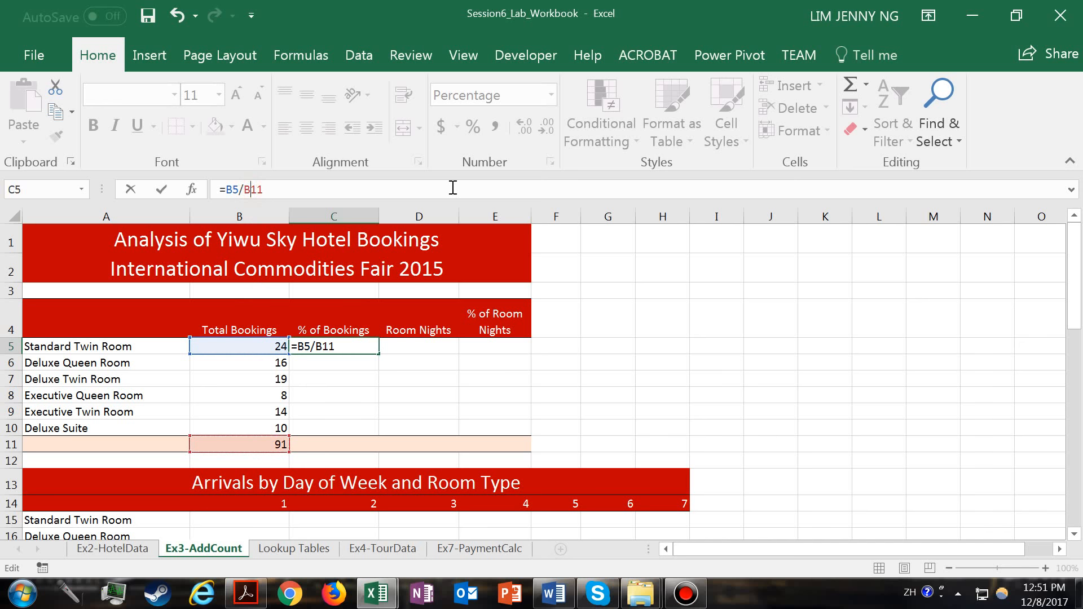
{"action": "key", "text": "F4"}
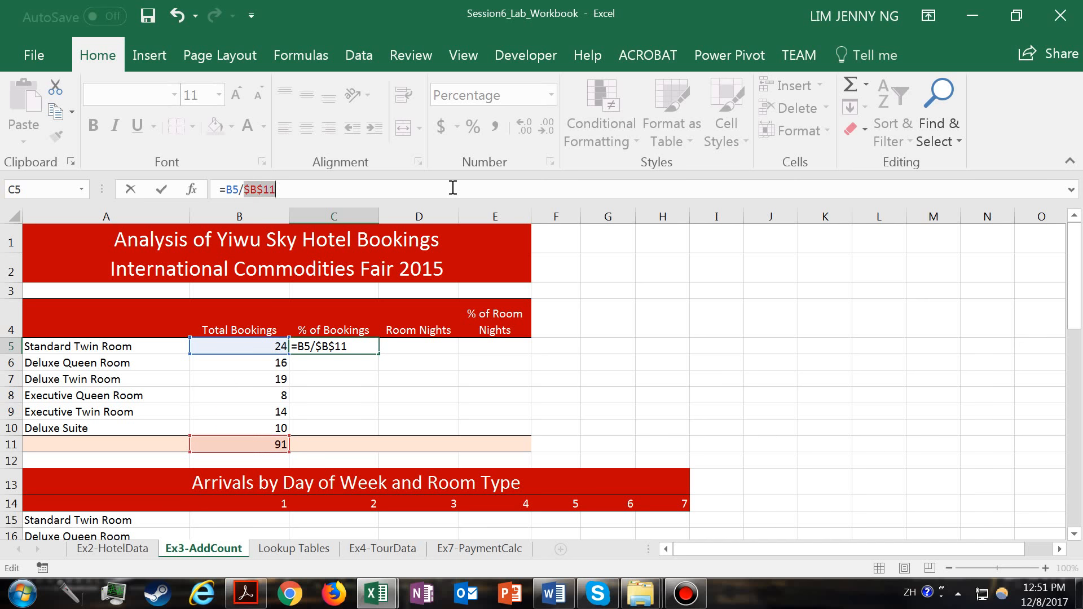
{"action": "key", "text": "F4"}
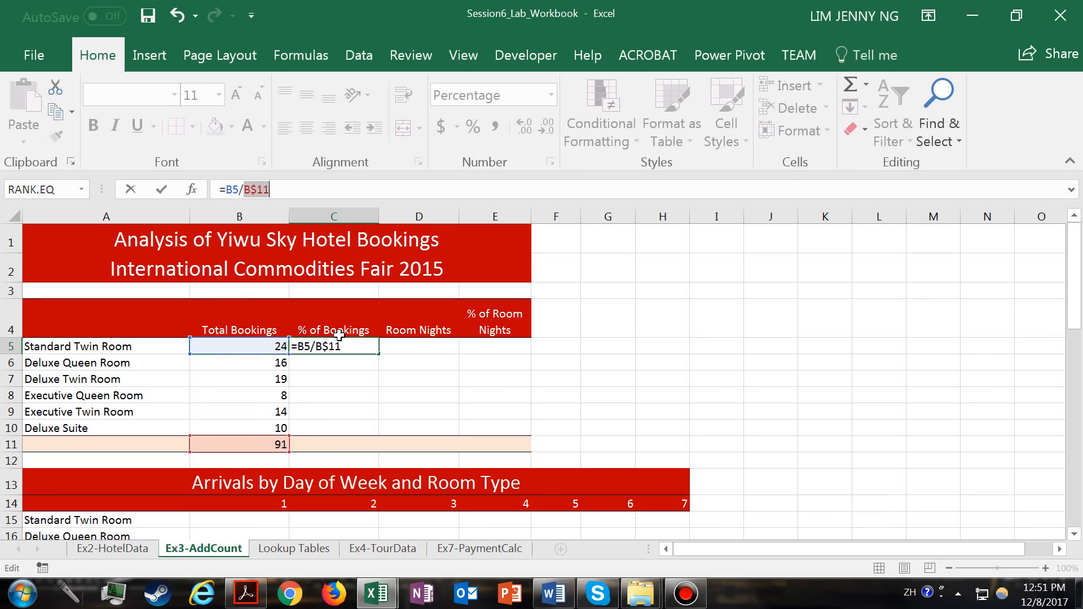
{"action": "key", "text": "Return"}
- Reset C5 to General, format it as a percentage with one decimal place, and copy it down through C10
{"action": "left_click", "coordinate": [351, 346]}
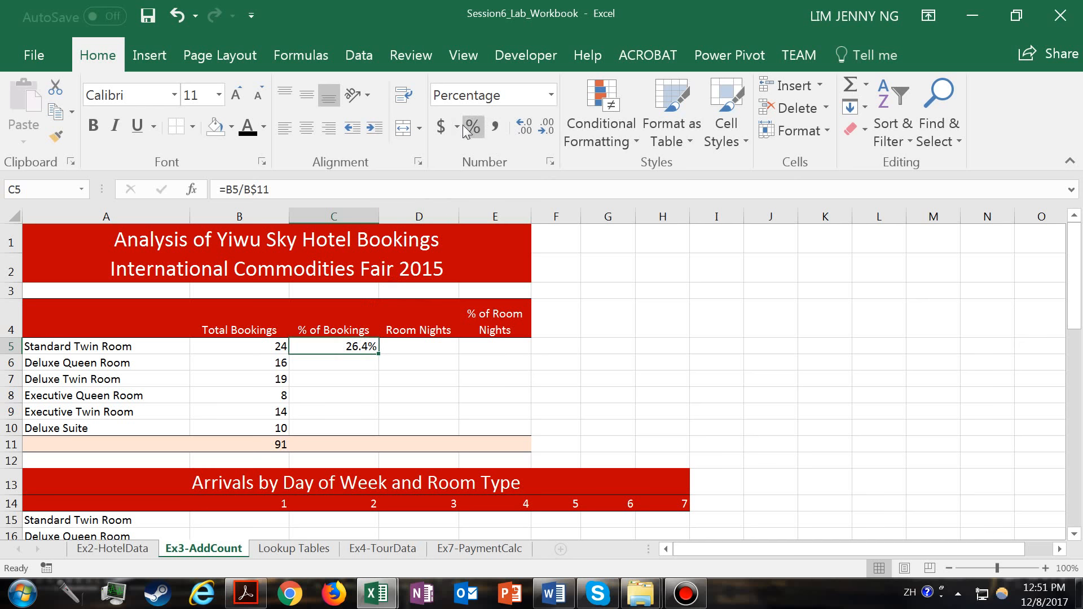
{"action": "left_click", "coordinate": [551, 95]}
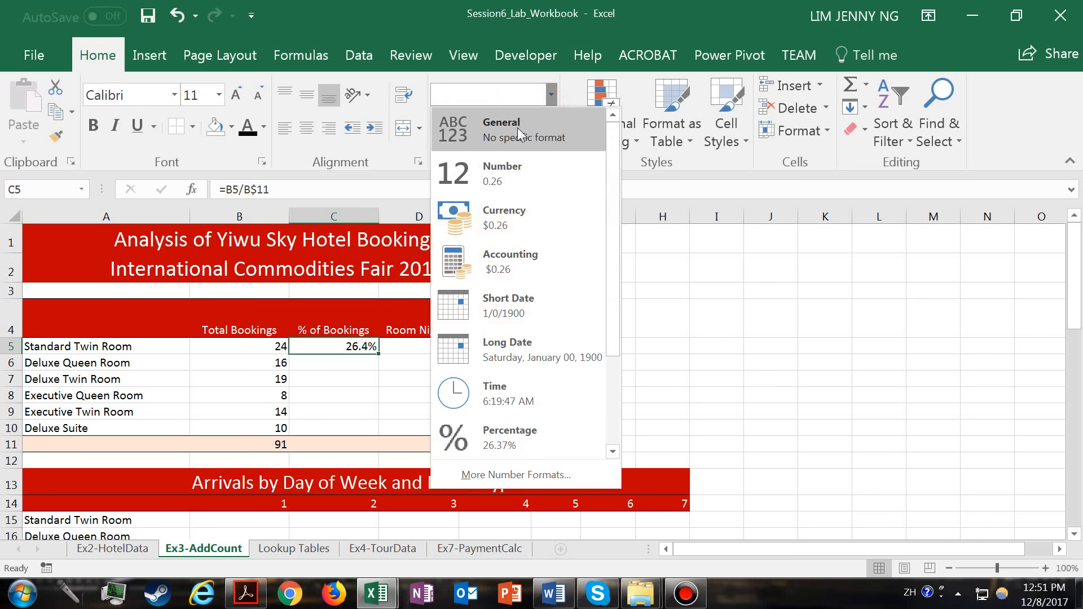
{"action": "left_click", "coordinate": [516, 129]}
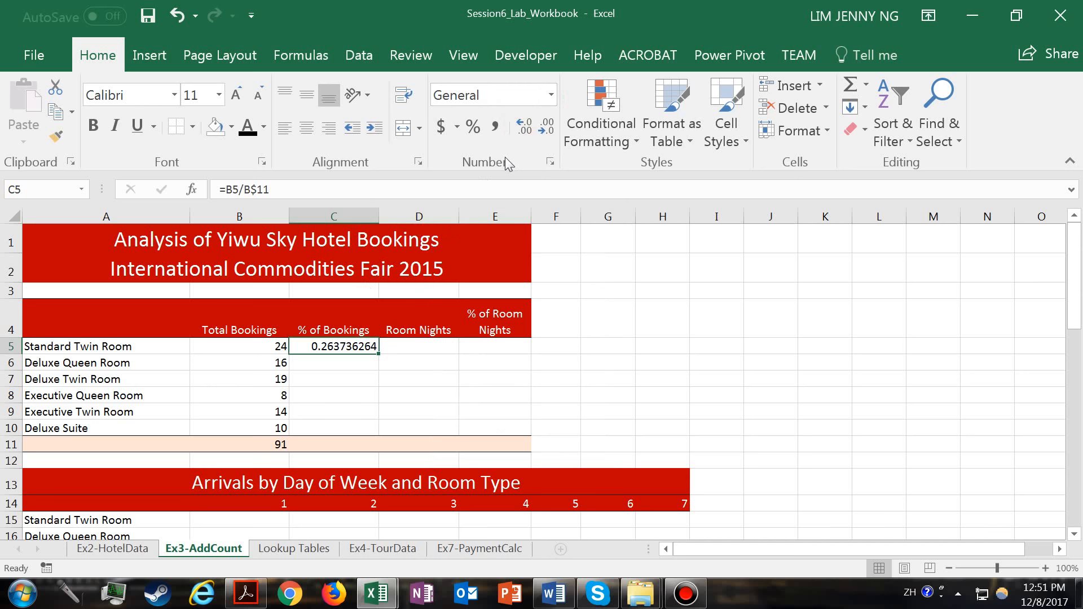
{"action": "left_click", "coordinate": [474, 129]}
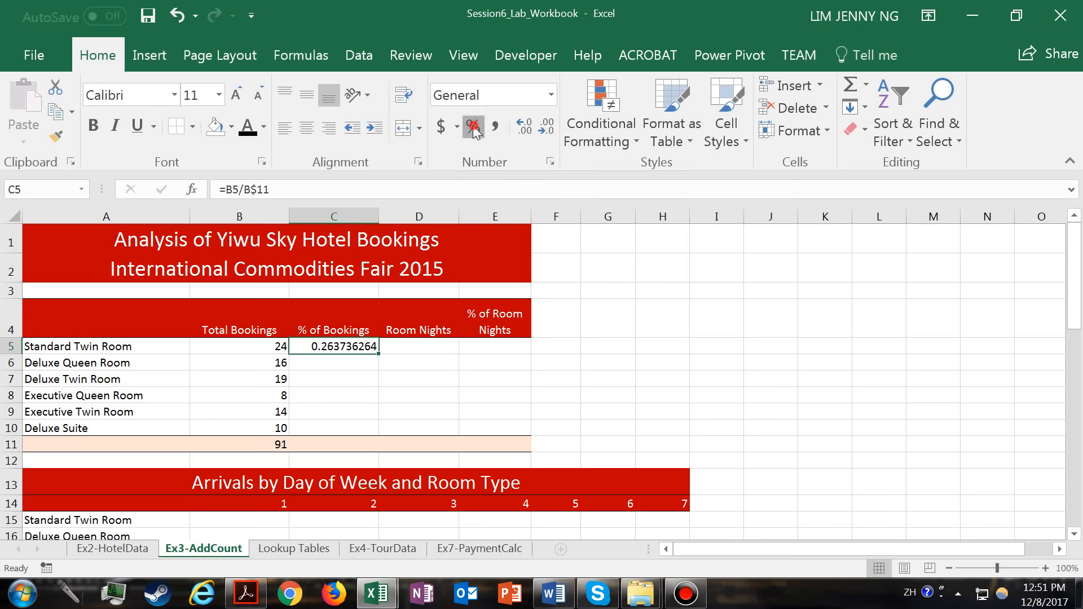
{"action": "left_click", "coordinate": [524, 128]}
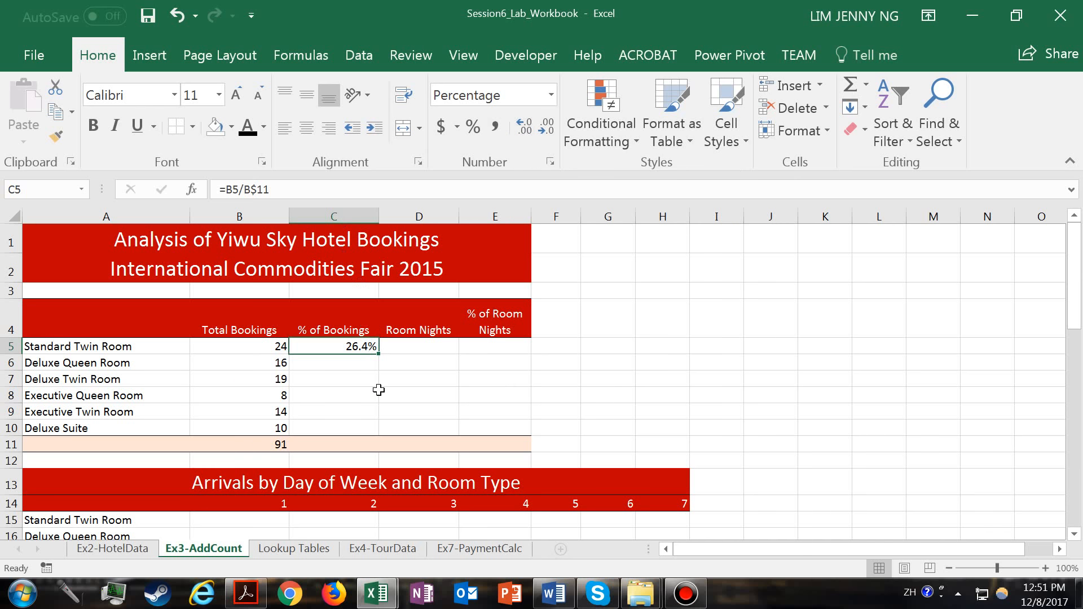
{"action": "left_click_drag", "start_coordinate": [380, 353], "coordinate": [370, 436]}
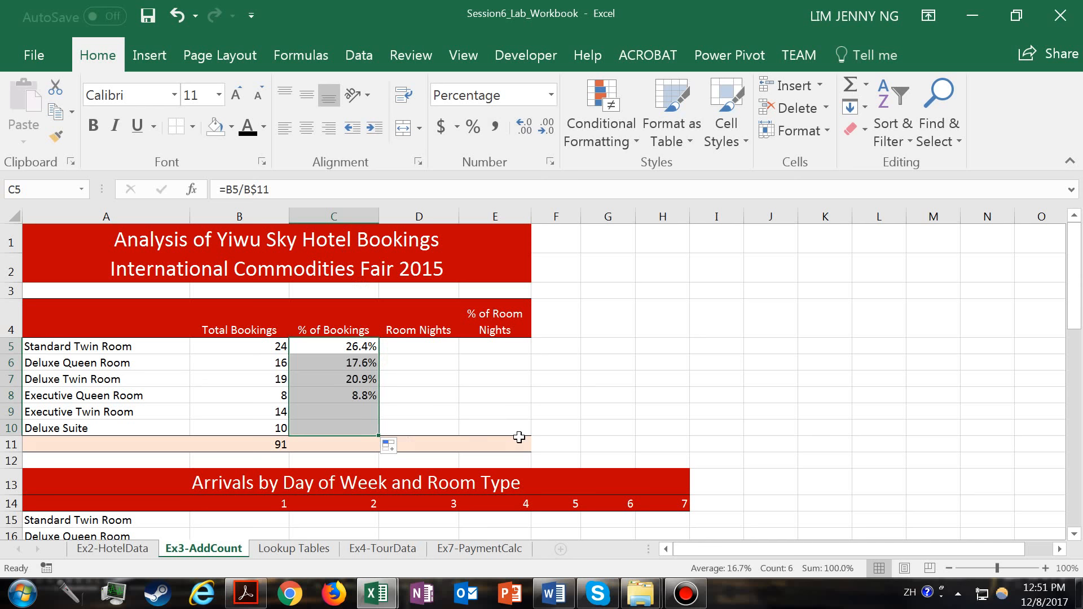
- Examine the Room Type and Room nights columns on the Ex2-HotelData sheet as the source for D5's room nights
{"action": "left_click", "coordinate": [439, 346]}
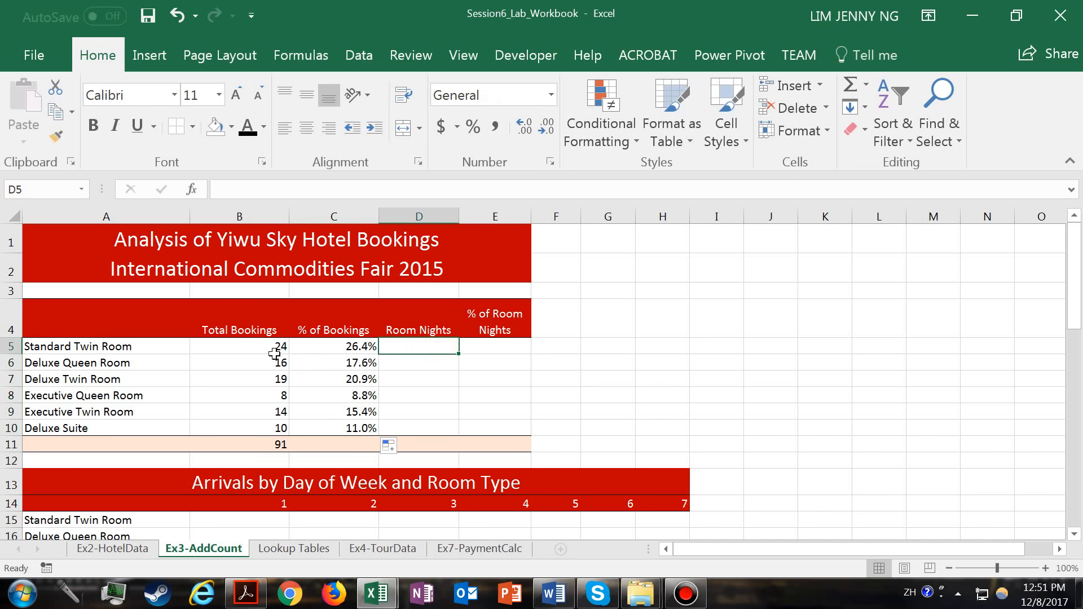
{"action": "left_click", "coordinate": [131, 552]}
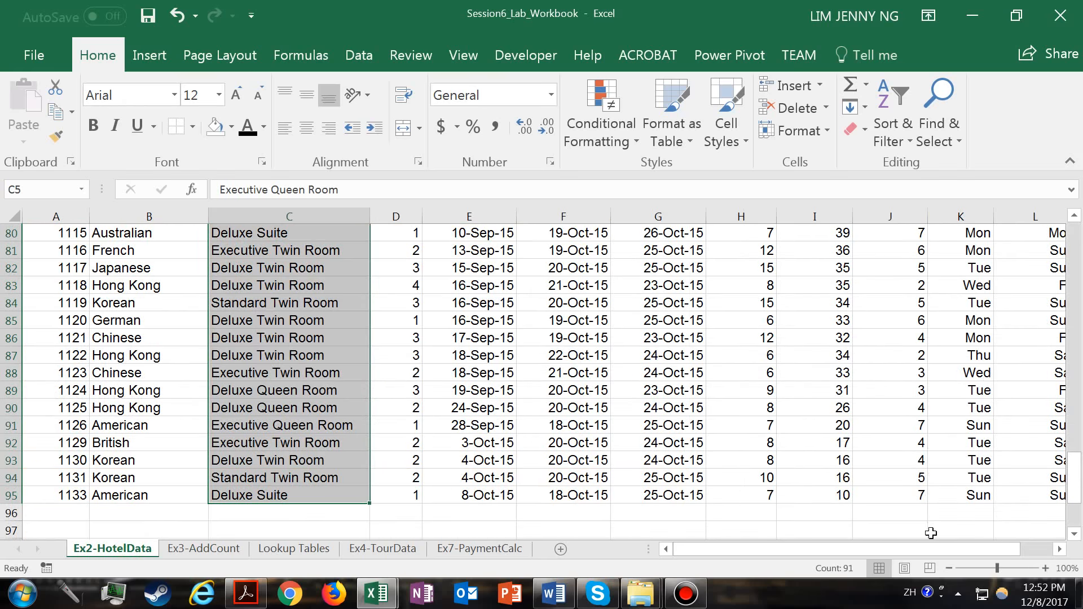
{"action": "left_click_drag", "start_coordinate": [1009, 555], "coordinate": [1037, 555]}
{"action": "left_click_drag", "start_coordinate": [1075, 478], "coordinate": [1075, 242]}
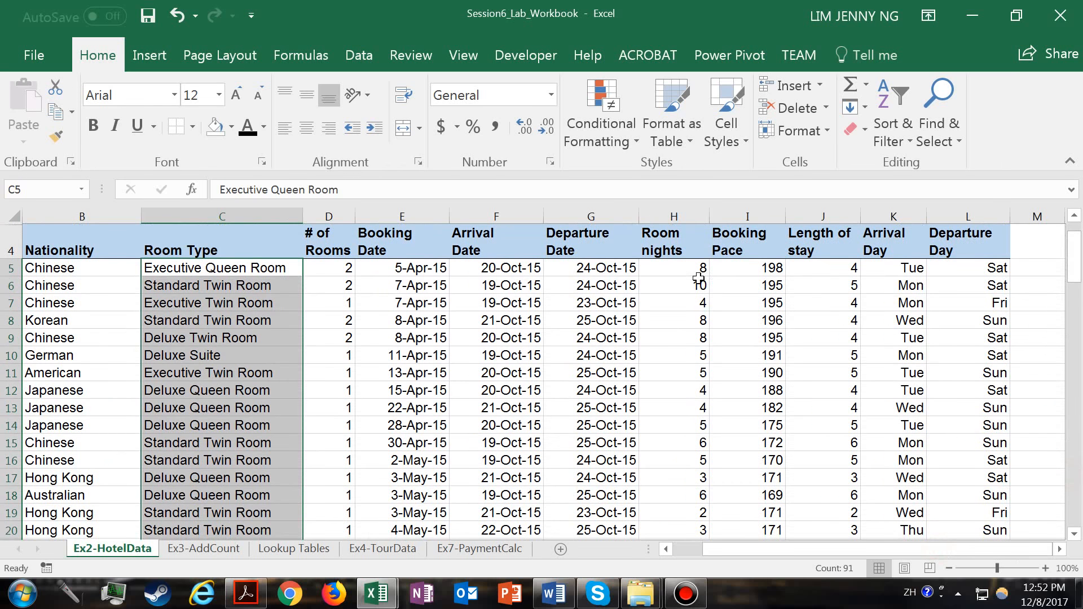
{"action": "left_click", "coordinate": [699, 282]}
{"action": "left_click_drag", "start_coordinate": [685, 268], "coordinate": [703, 514]}
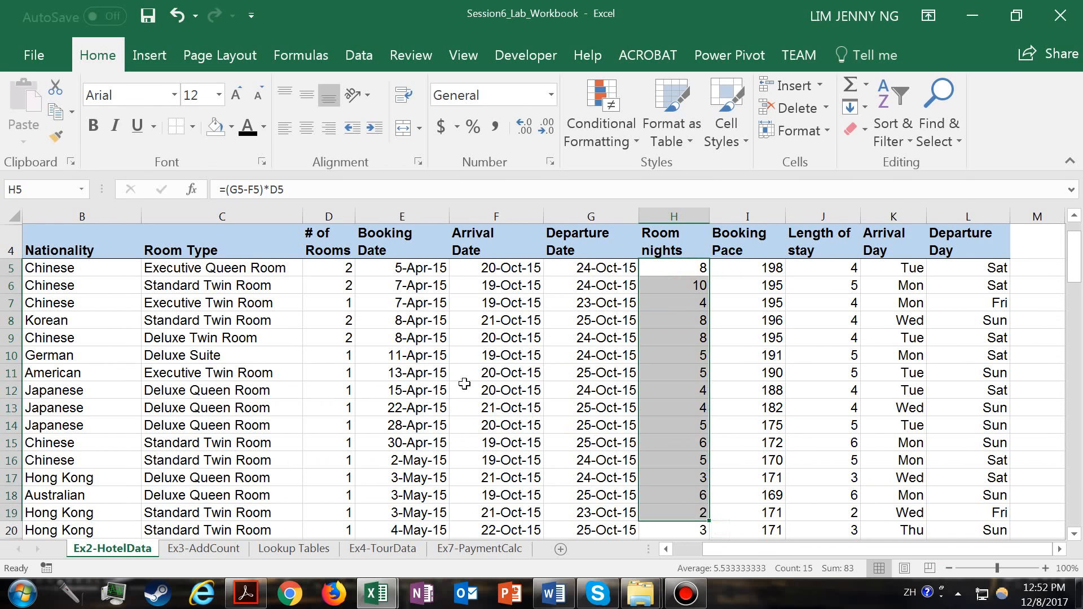
{"action": "left_click_drag", "start_coordinate": [198, 269], "coordinate": [201, 511]}
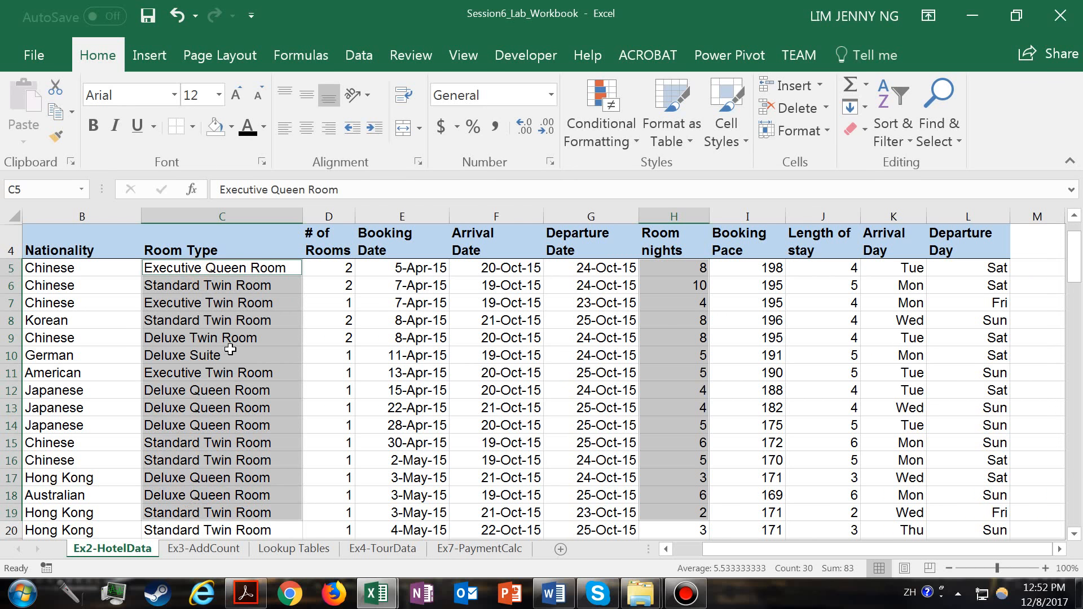
{"action": "left_click", "coordinate": [279, 300]}
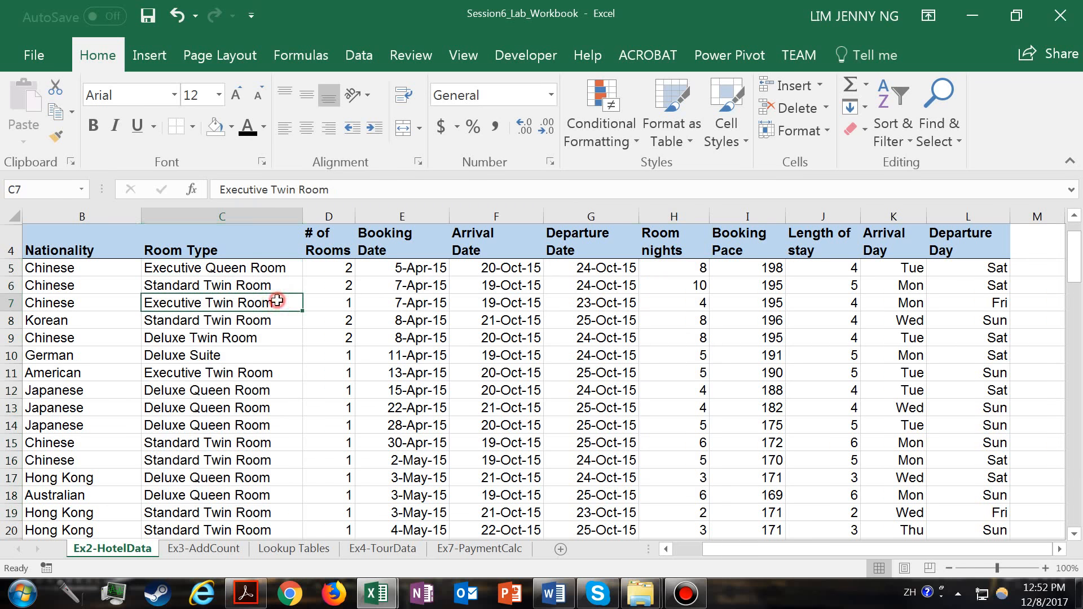
{"action": "left_click", "coordinate": [225, 556]}
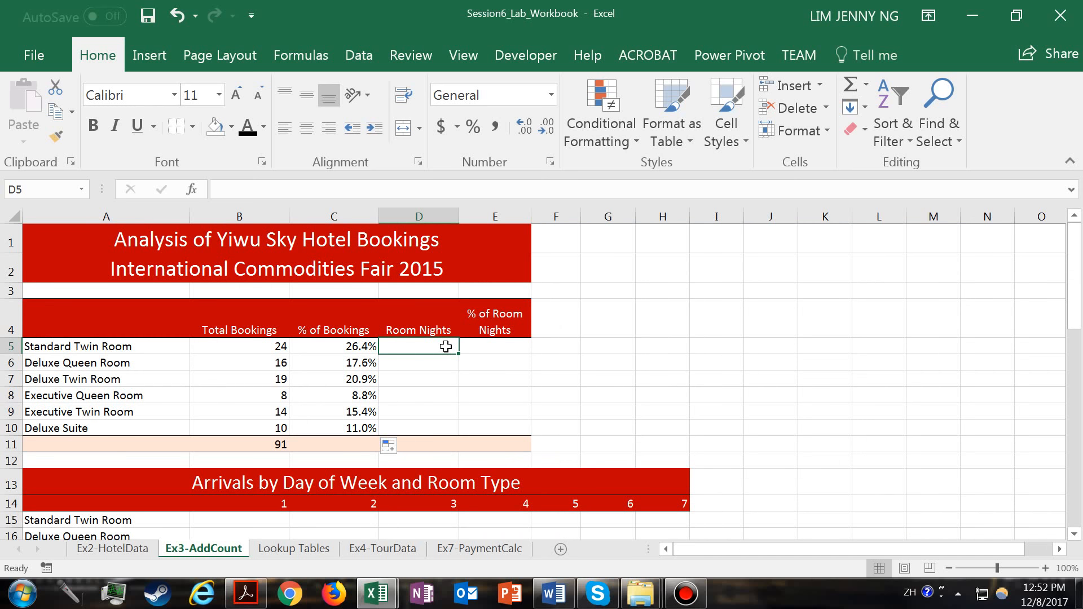
{"action": "left_click", "coordinate": [144, 547]}
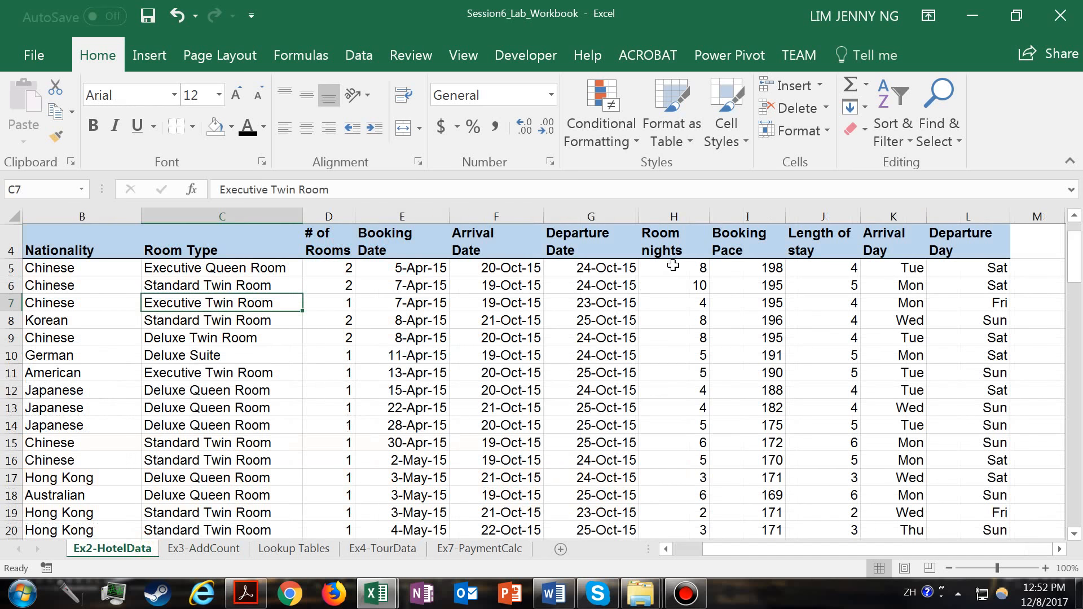
{"action": "left_click_drag", "start_coordinate": [655, 266], "coordinate": [691, 512]}
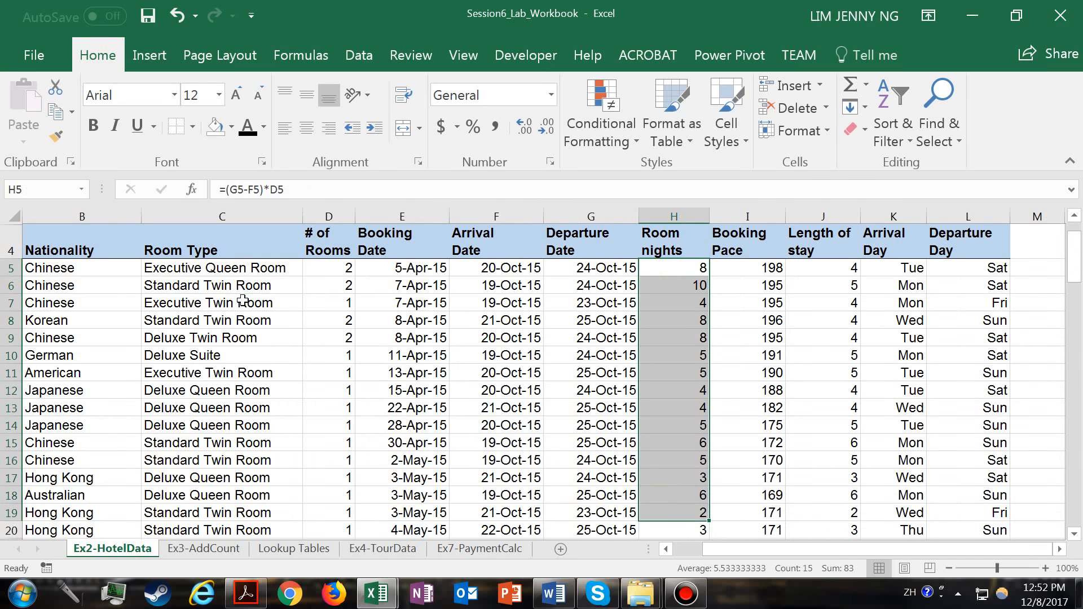
{"action": "left_click_drag", "start_coordinate": [245, 262], "coordinate": [255, 509]}
{"action": "left_click_drag", "start_coordinate": [243, 287], "coordinate": [241, 288]}
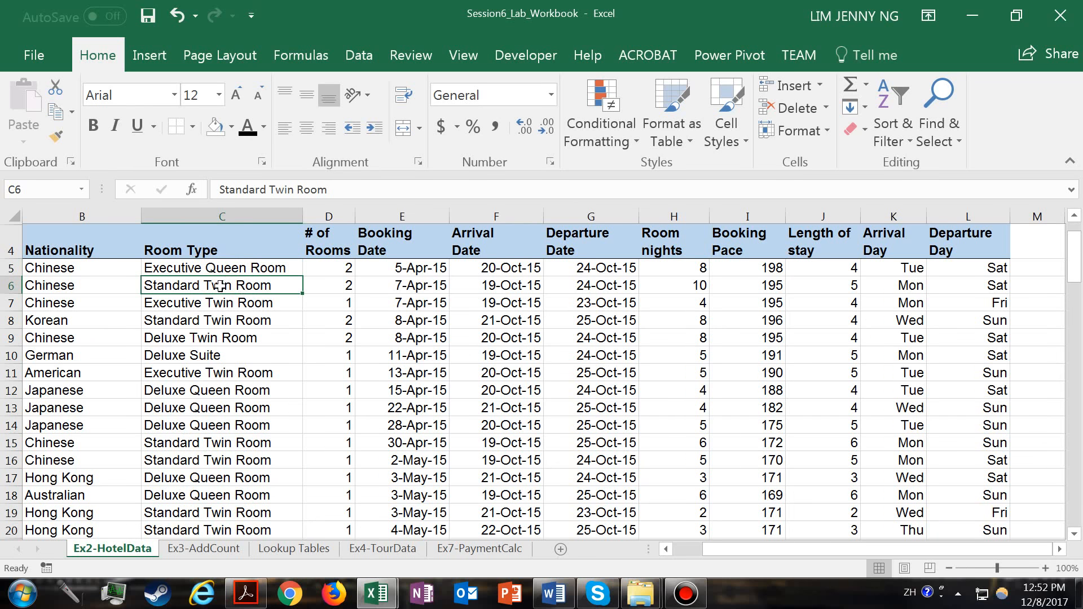
- Start a SUMIF formula in D5 of Ex3-AddCount with the room types in 'Ex2-HotelData'!C5:C95 as its range
{"action": "left_click", "coordinate": [213, 549]}
{"action": "type", "text": "="}
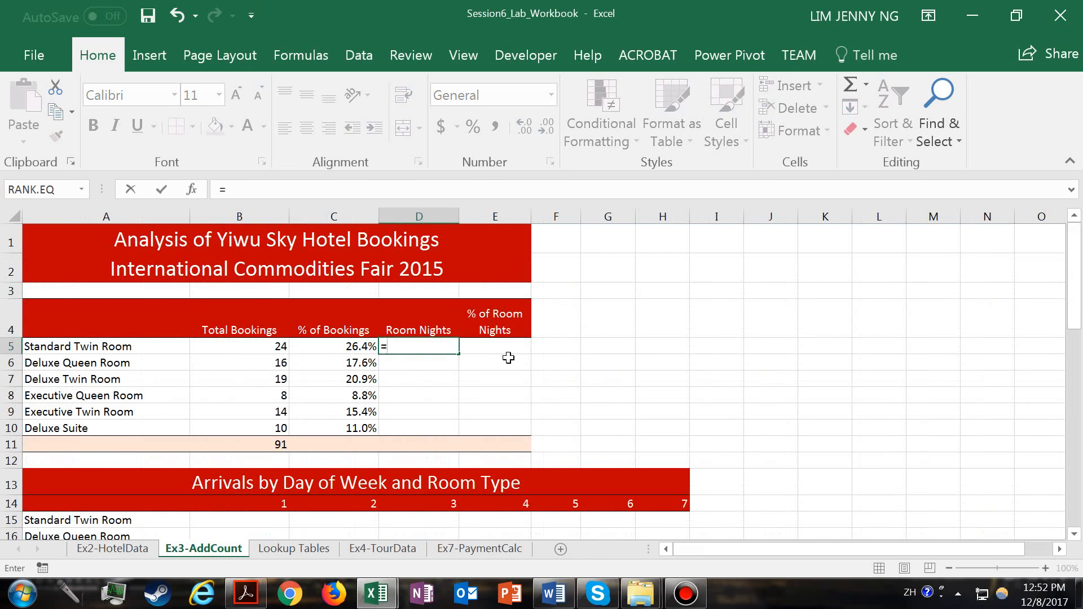
{"action": "type", "text": "S"}
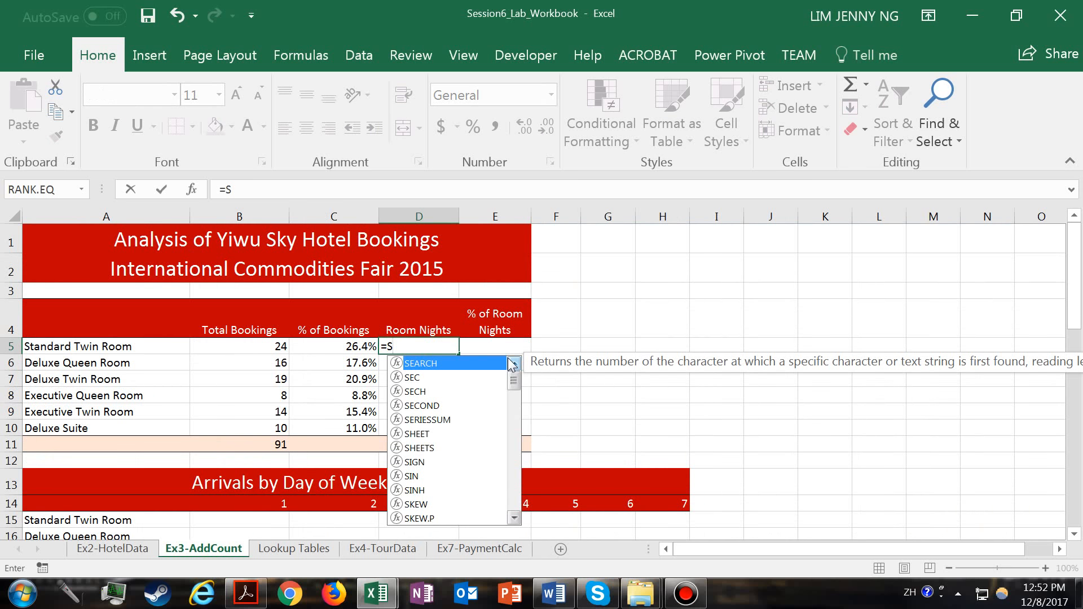
{"action": "left_click_drag", "start_coordinate": [514, 383], "coordinate": [513, 497]}
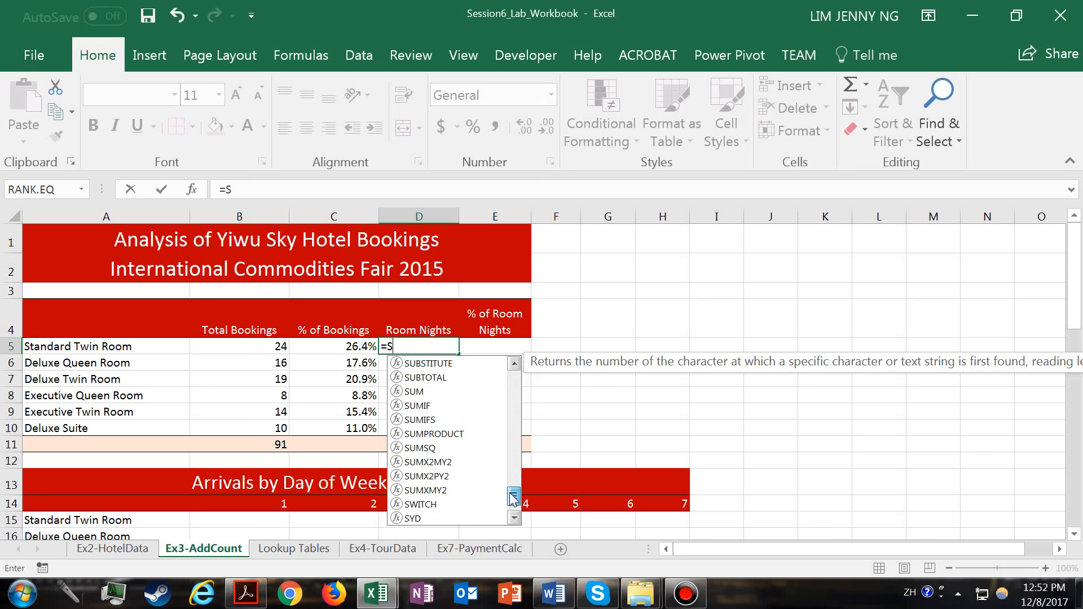
{"action": "double_click", "coordinate": [418, 405]}
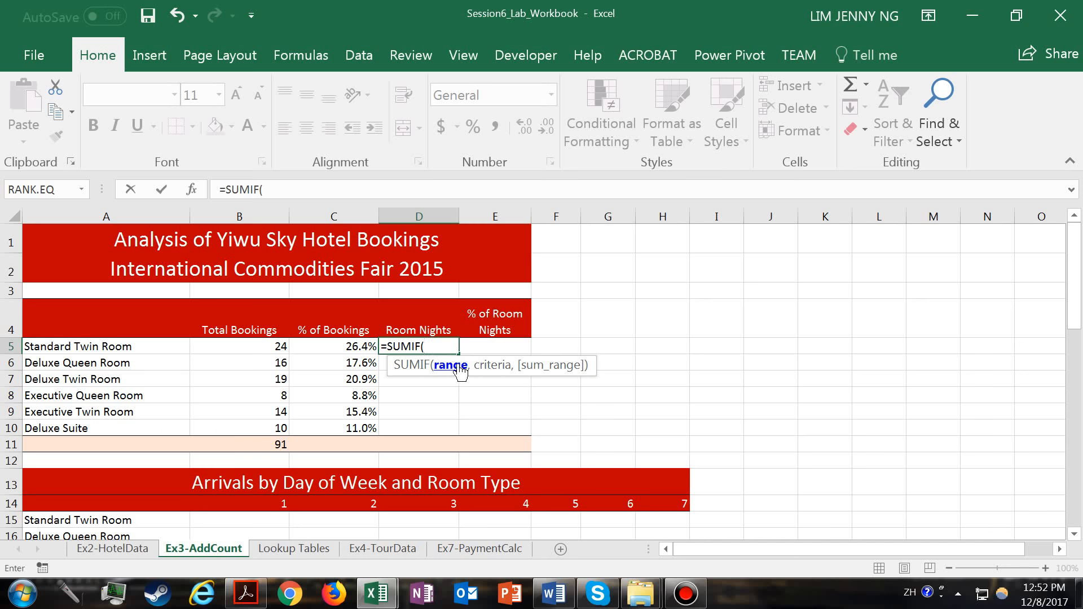
{"action": "left_click", "coordinate": [113, 550]}
{"action": "left_click_drag", "start_coordinate": [211, 269], "coordinate": [242, 416]}
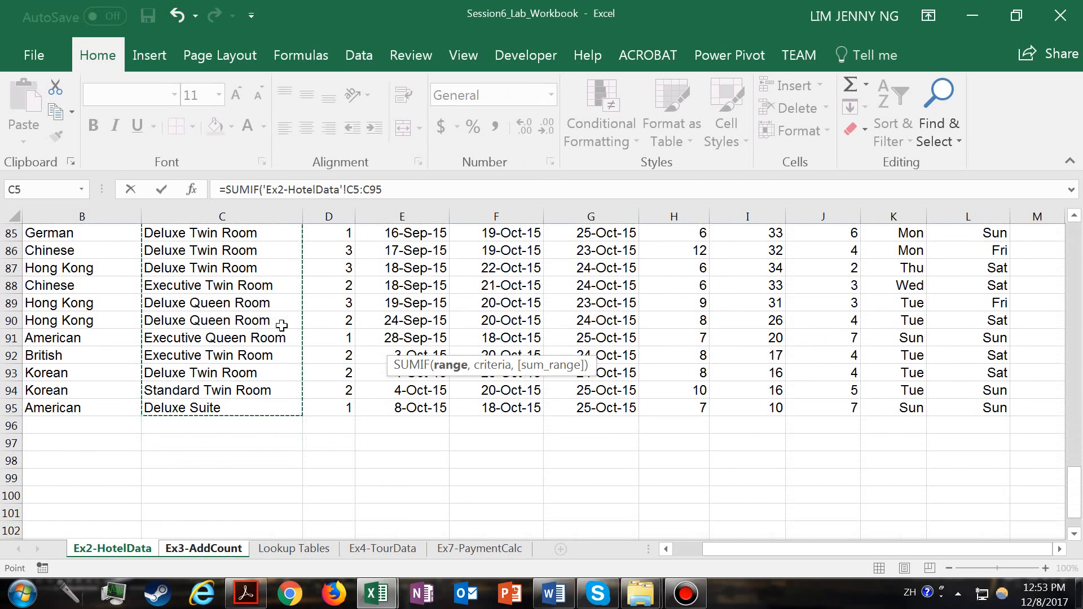
{"action": "left_click", "coordinate": [381, 189]}
{"action": "type", "text": ","}
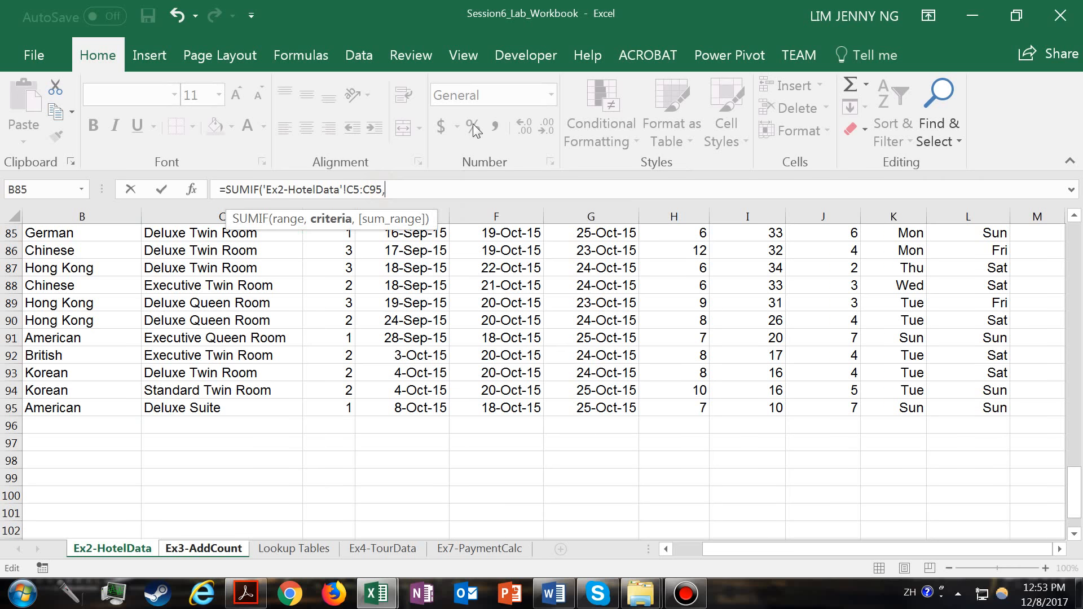
- Set the SUMIF criterion to the Standard Twin Room name in A5 of the Ex3-AddCount sheet
{"action": "left_click", "coordinate": [194, 550]}
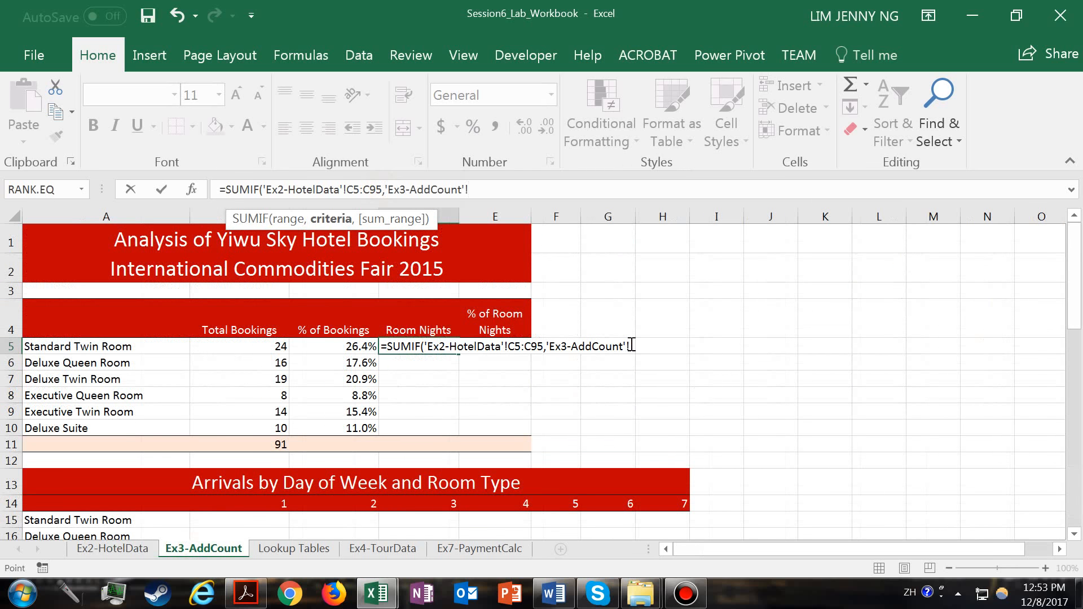
{"action": "left_click", "coordinate": [482, 185]}
{"action": "key", "text": "BackSpace"}
{"action": "key", "text": "BackSpace"}
{"action": "key", "text": "BackSpace"}
{"action": "key", "text": "BackSpace"}
{"action": "key", "text": "BackSpace"}
{"action": "key", "text": "BackSpace"}
{"action": "key", "text": "BackSpace"}
{"action": "key", "text": "BackSpace"}
{"action": "key", "text": "BackSpace"}
{"action": "key", "text": "BackSpace"}
{"action": "key", "text": "BackSpace"}
{"action": "key", "text": "BackSpace"}
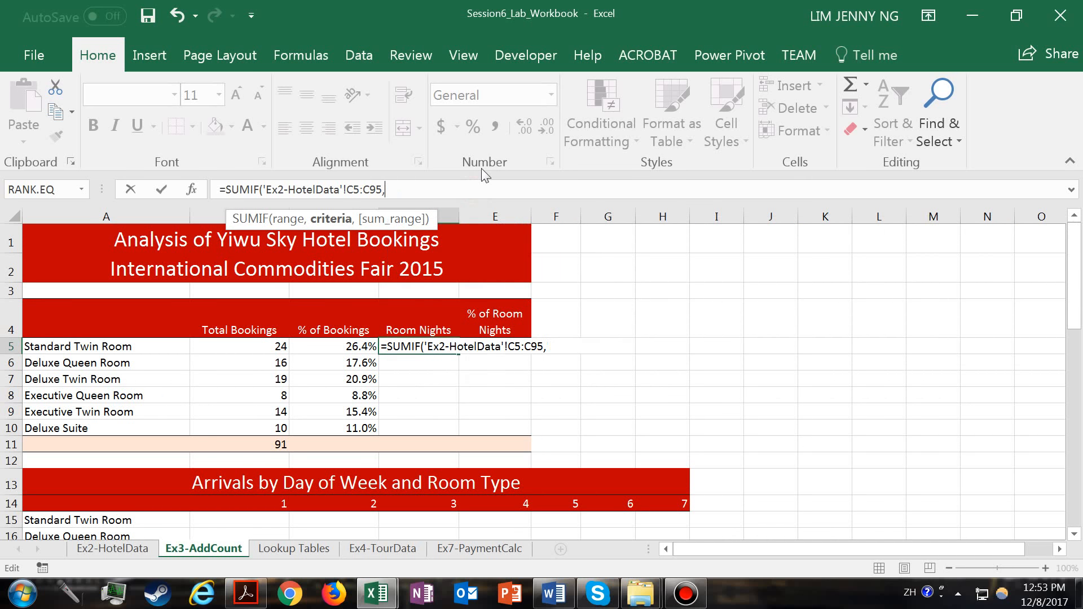
{"action": "left_click", "coordinate": [106, 347]}
{"action": "type", "text": ","}
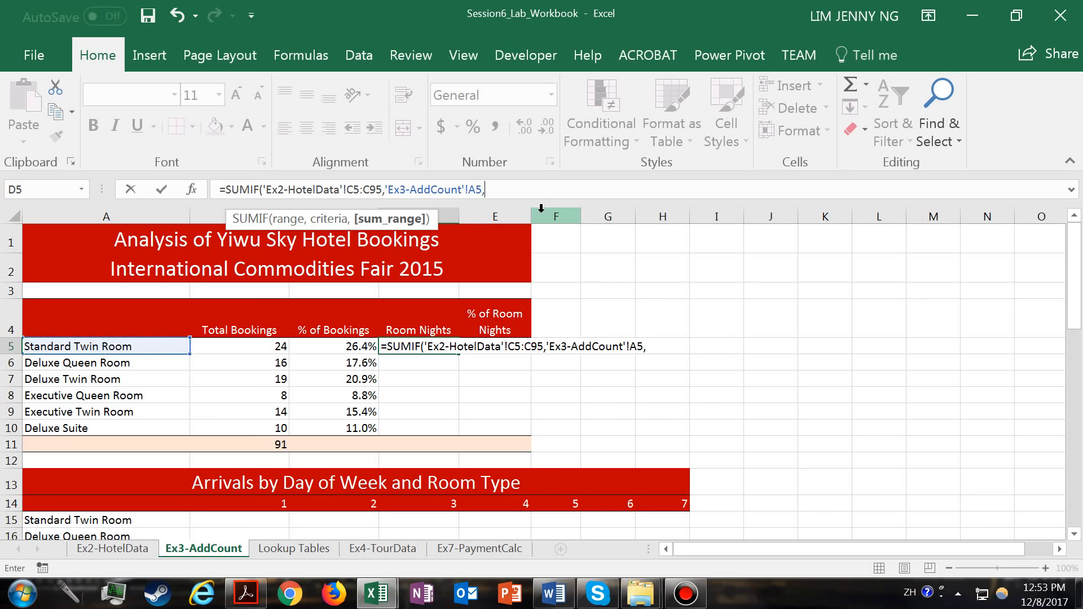
- Use the room nights in 'Ex2-HotelData'!H5:H95 as the SUMIF sum range and complete the D5 formula
{"action": "left_click", "coordinate": [112, 548]}
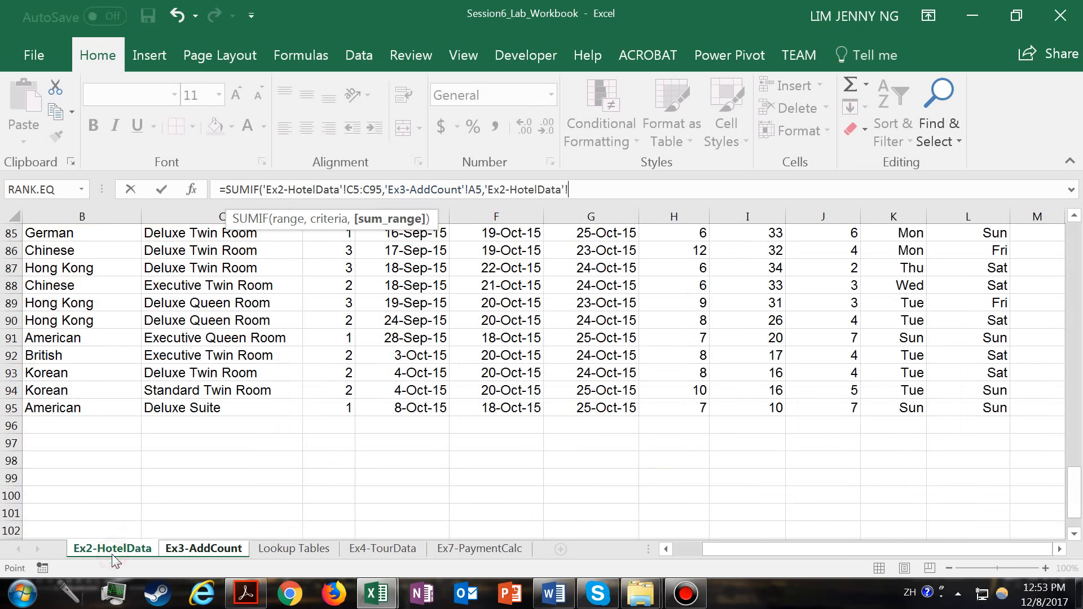
{"action": "left_click_drag", "start_coordinate": [1074, 491], "coordinate": [1077, 237]}
{"action": "left_click_drag", "start_coordinate": [673, 324], "coordinate": [675, 478]}
{"action": "left_click", "coordinate": [625, 186]}
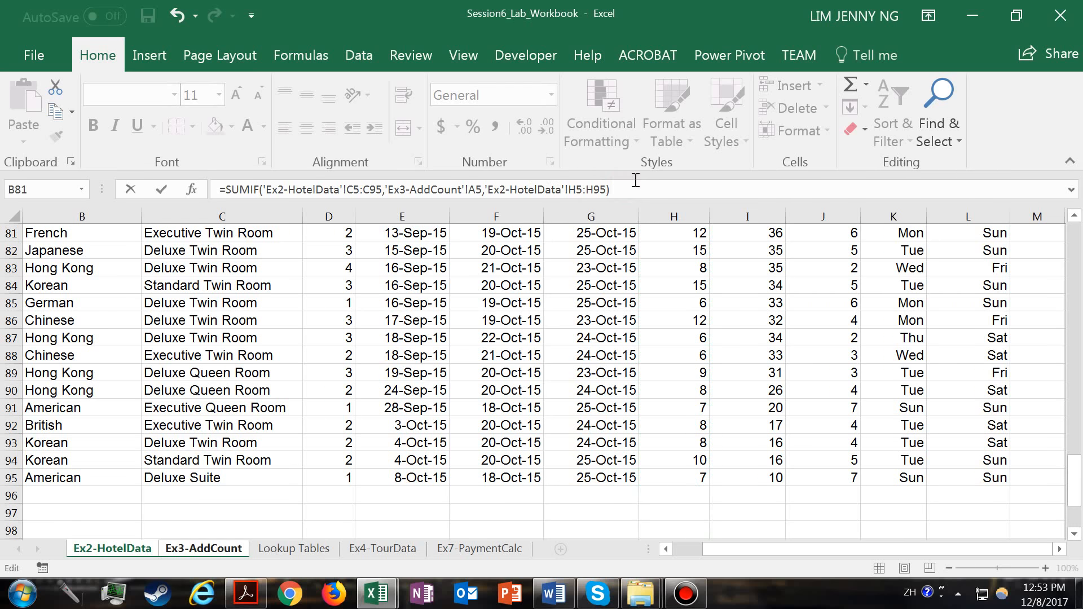
{"action": "key", "text": "Return"}
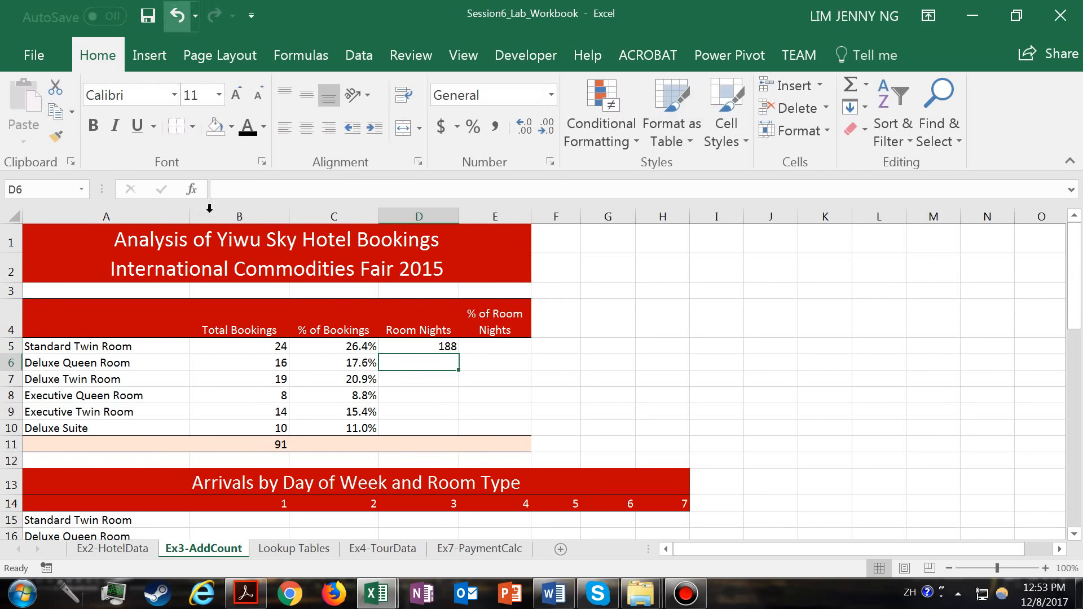
- Make the criteria range in D5's SUMIF formula absolute as 'Ex2-HotelData'!$C$5:$C$95
{"action": "left_click", "coordinate": [442, 347]}
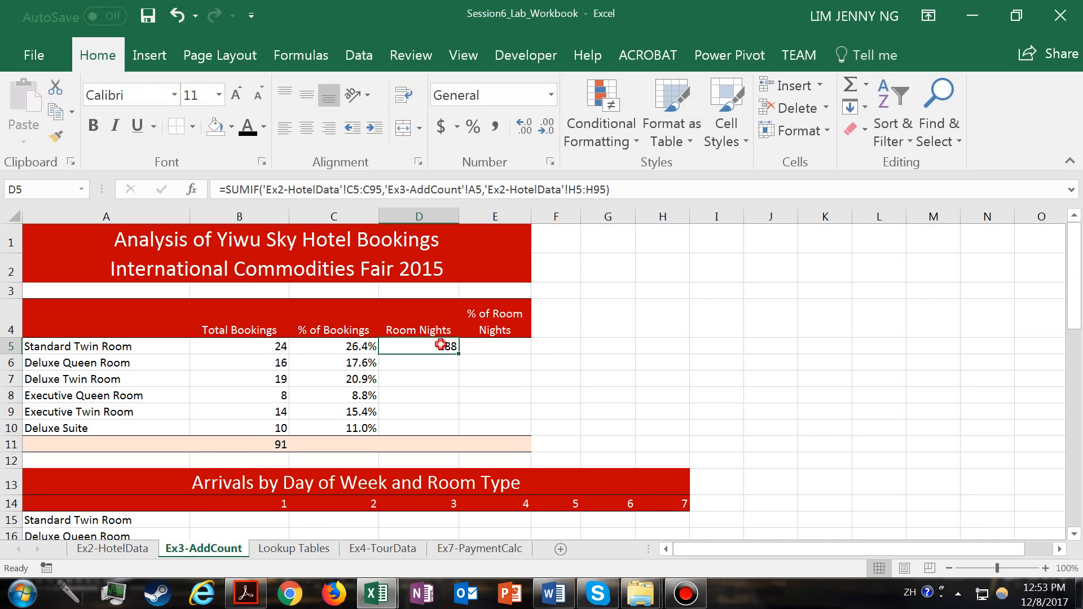
{"action": "double_click", "coordinate": [441, 345]}
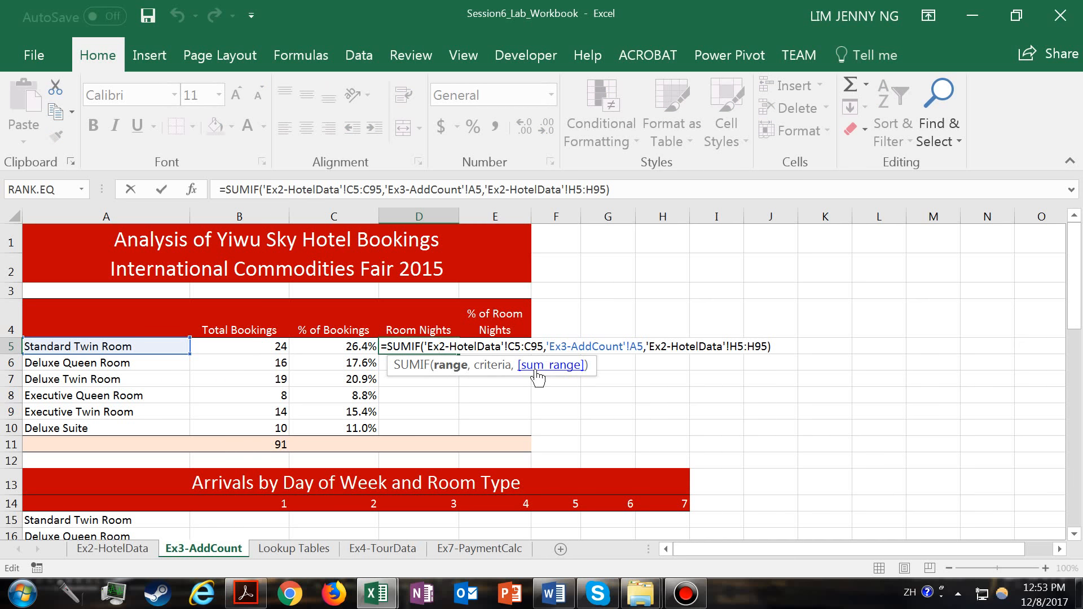
{"action": "key", "text": "Return"}
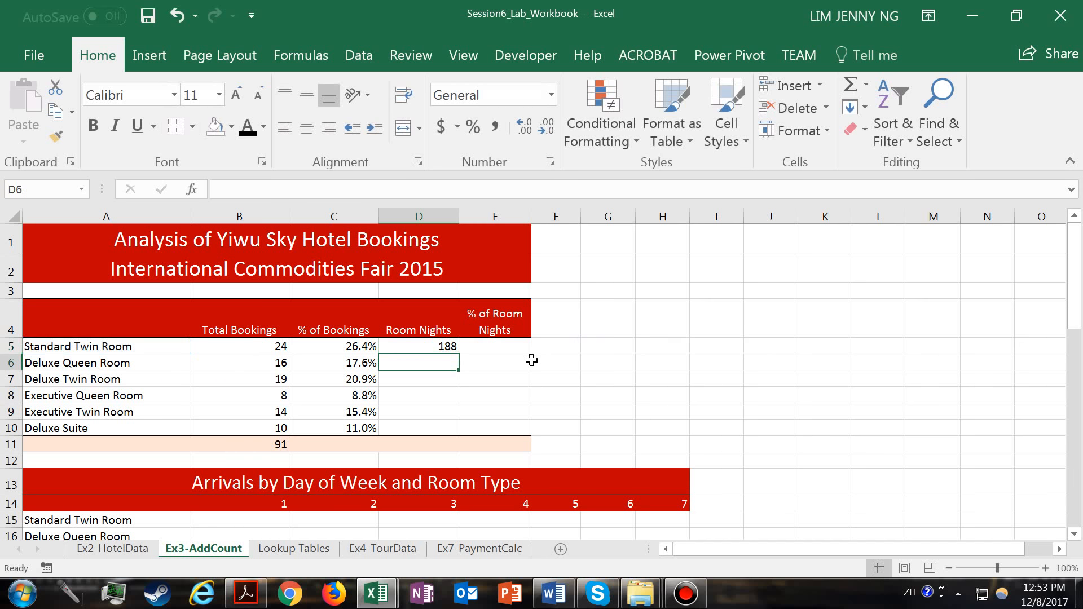
{"action": "left_click", "coordinate": [447, 346]}
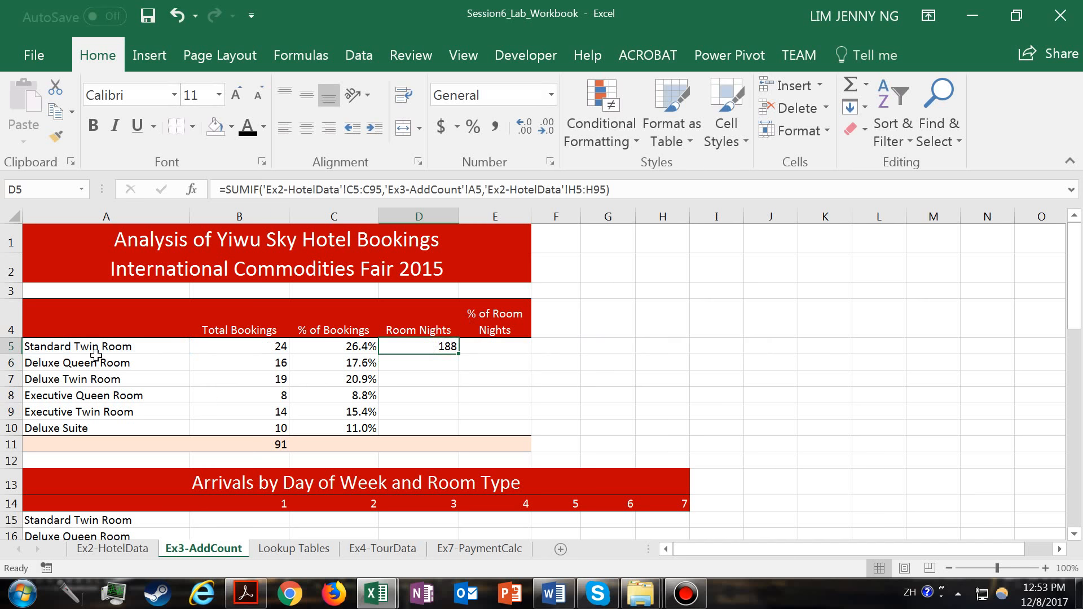
{"action": "left_click", "coordinate": [110, 345]}
{"action": "left_click", "coordinate": [431, 346]}
{"action": "double_click", "coordinate": [431, 346]}
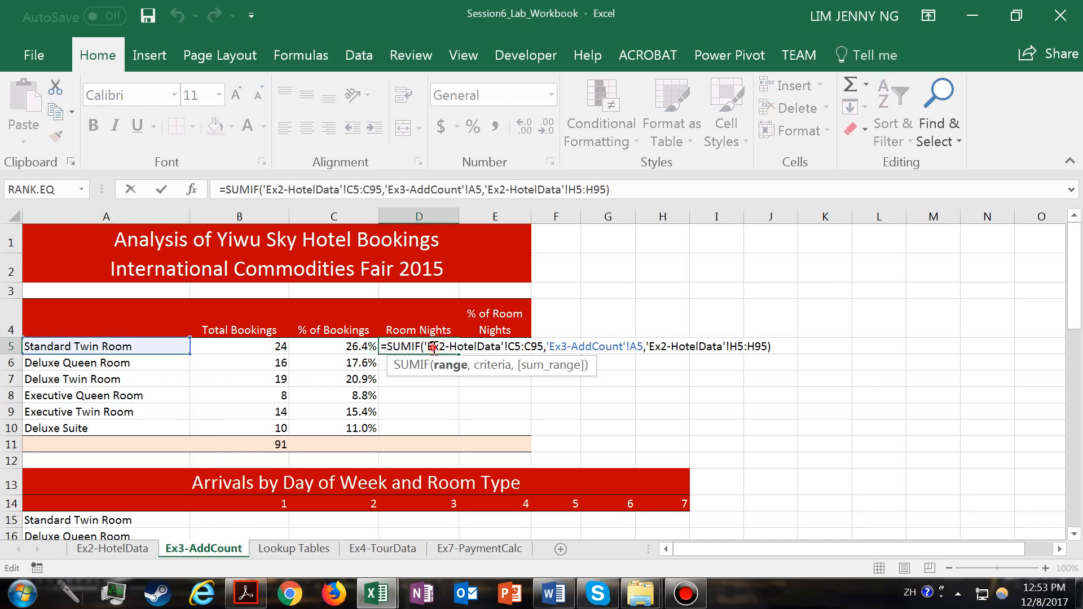
{"action": "left_click", "coordinate": [518, 346]}
{"action": "key", "text": "F4"}
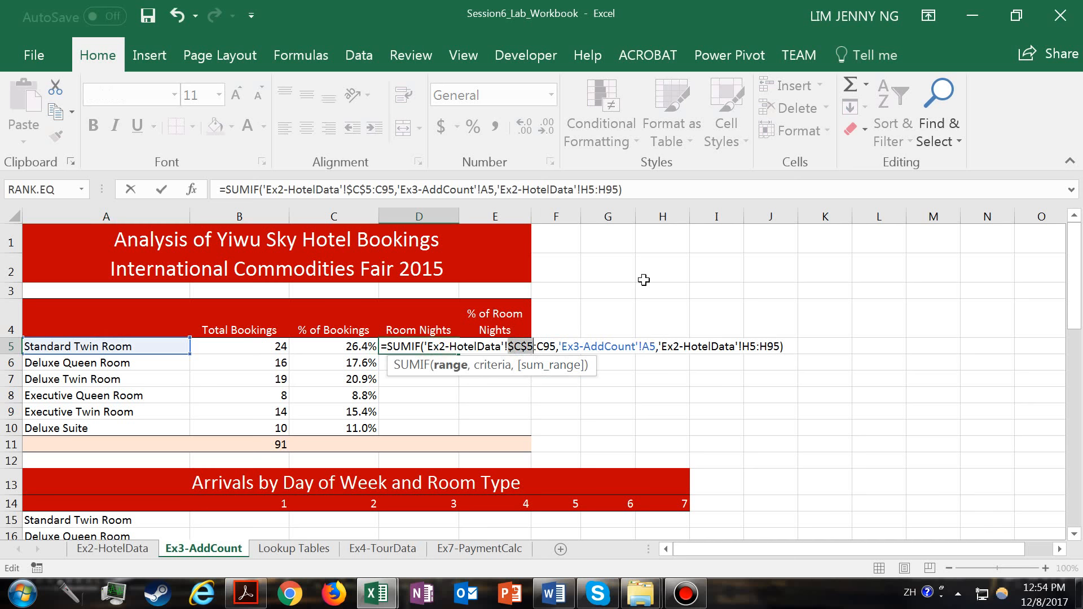
{"action": "left_click", "coordinate": [551, 346]}
{"action": "key", "text": "F4"}
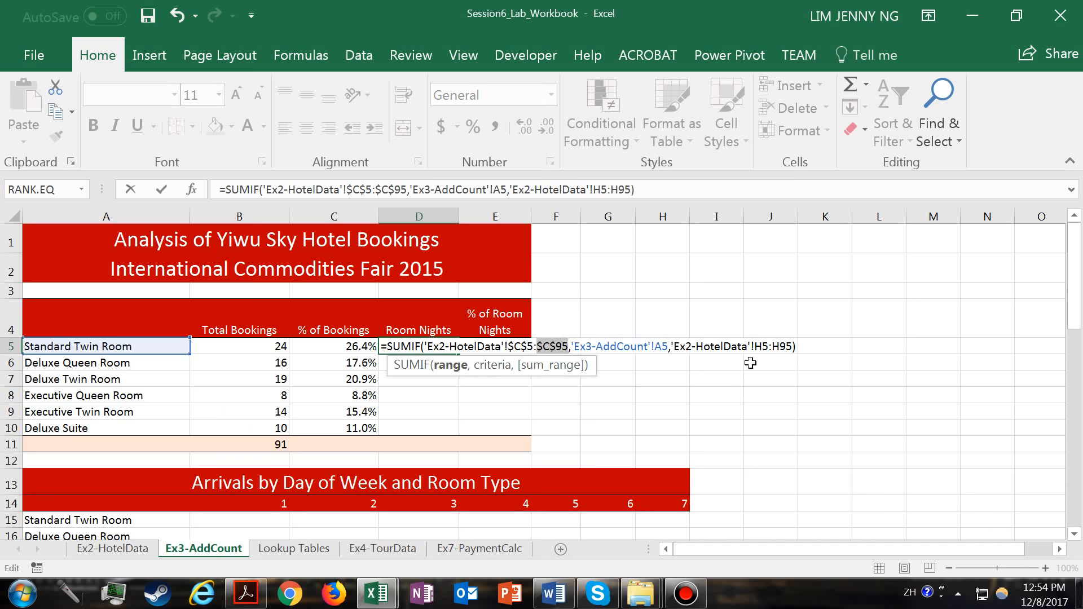
- Make the sum range in D5's SUMIF formula absolute as 'Ex2-HotelData'!$H$5:$H$95
{"action": "left_click", "coordinate": [762, 347]}
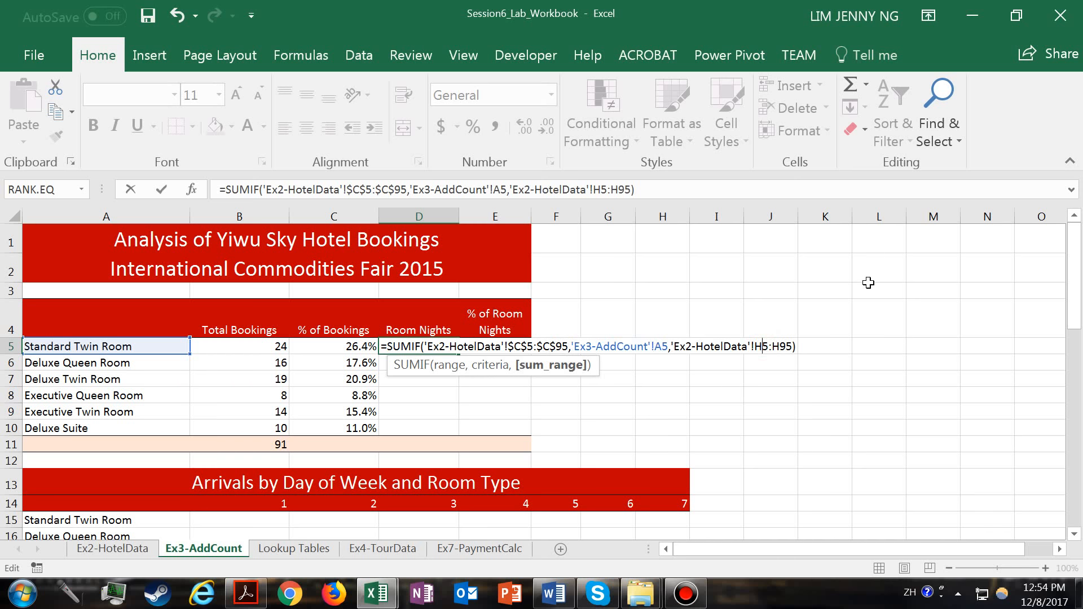
{"action": "key", "text": "F4"}
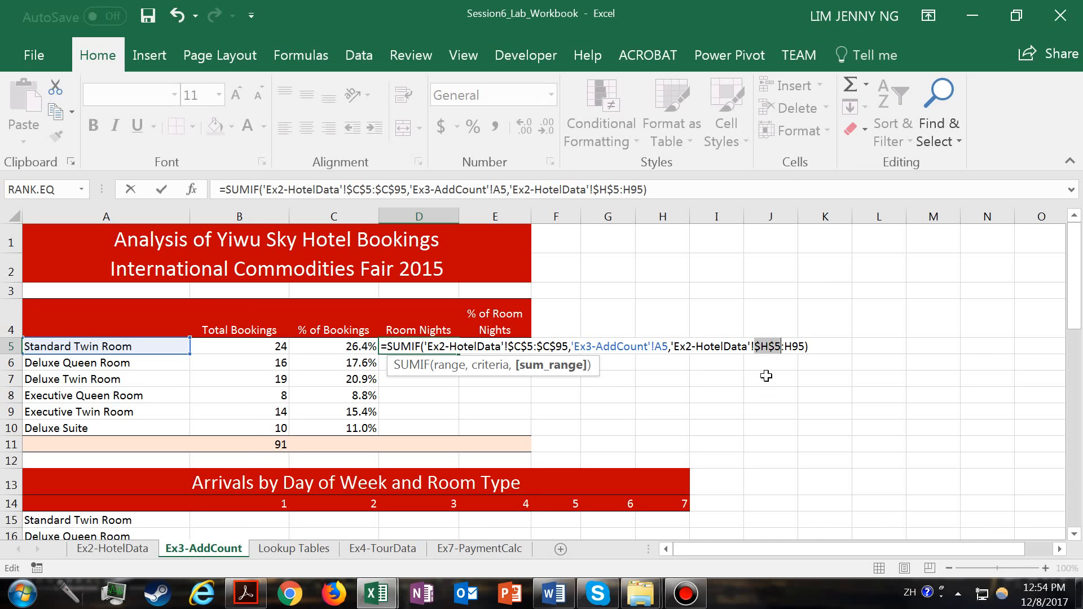
{"action": "left_click", "coordinate": [801, 345]}
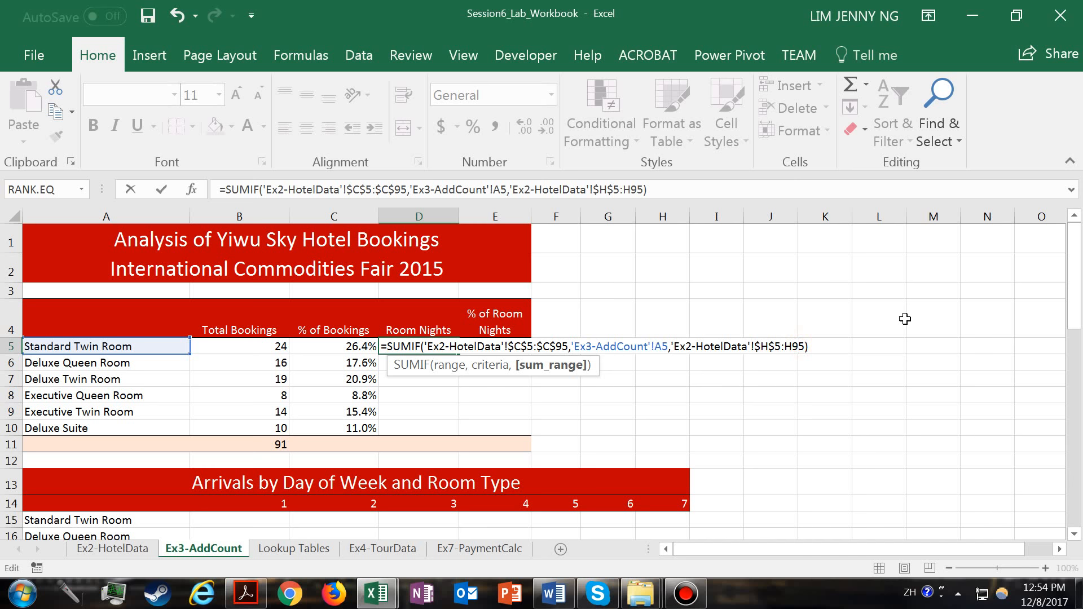
{"action": "key", "text": "F4"}
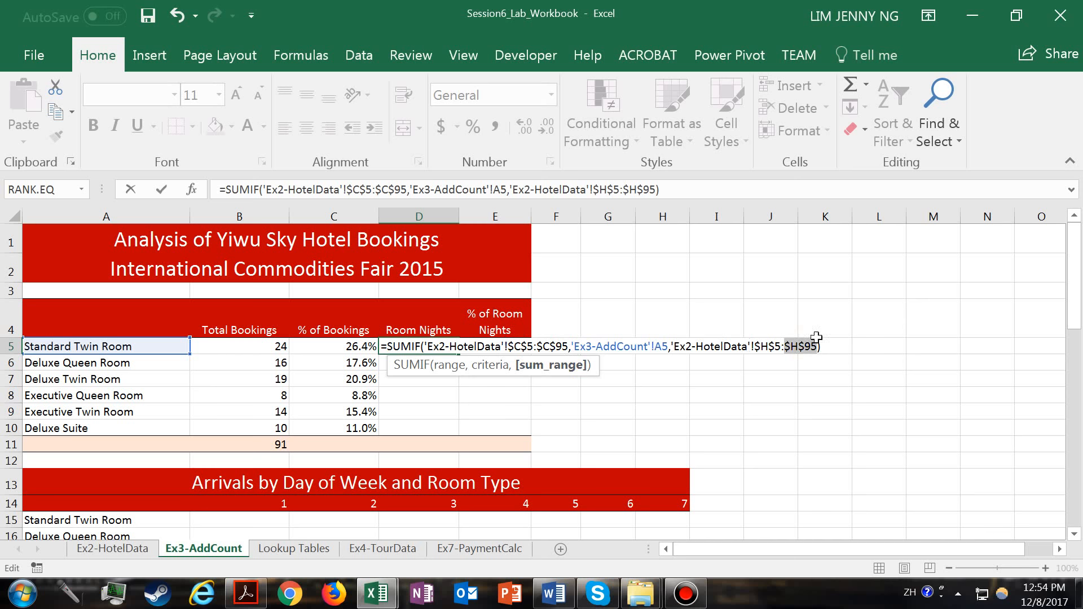
- Remove the 'Ex3-AddCount'! sheet reference from the SUMIF criterion so it reads A5, and complete the D5 formula
{"action": "left_click", "coordinate": [656, 346]}
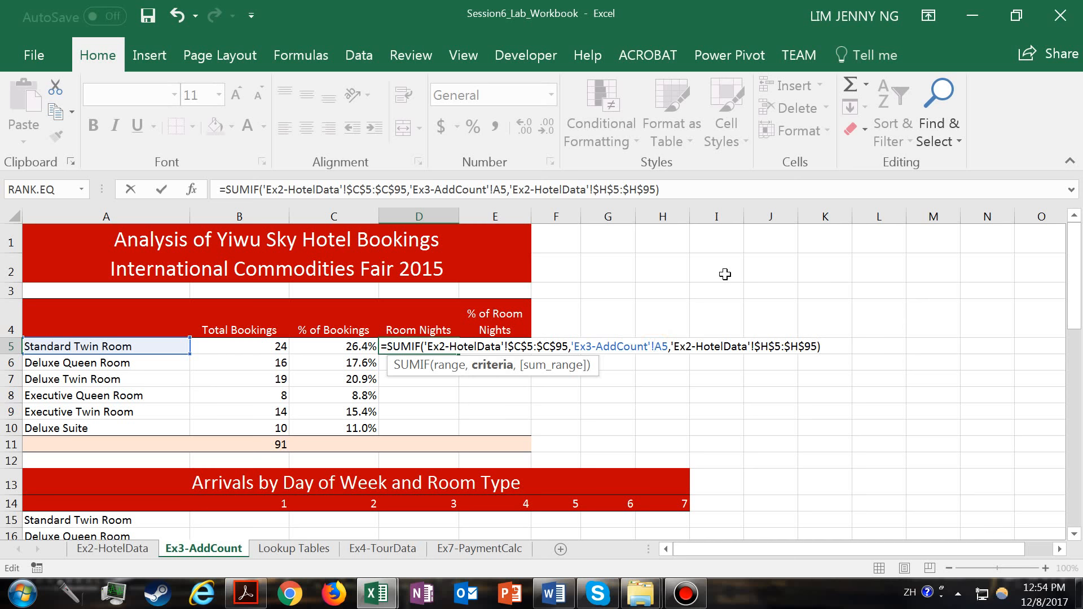
{"action": "key", "text": "BackSpace"}
{"action": "key", "text": "BackSpace"}
{"action": "key", "text": "BackSpace"}
{"action": "key", "text": "BackSpace"}
{"action": "key", "text": "BackSpace"}
{"action": "key", "text": "BackSpace"}
{"action": "key", "text": "BackSpace"}
{"action": "key", "text": "BackSpace"}
{"action": "key", "text": "BackSpace"}
{"action": "key", "text": "BackSpace"}
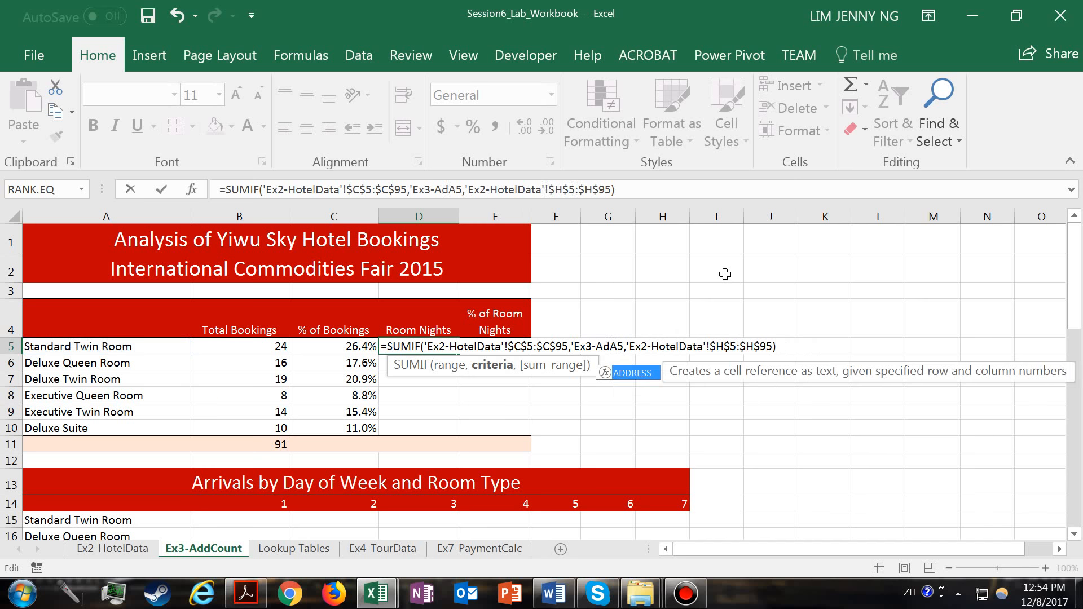
{"action": "key", "text": "BackSpace"}
{"action": "key", "text": "BackSpace"}
{"action": "key", "text": "BackSpace"}
{"action": "key", "text": "BackSpace"}
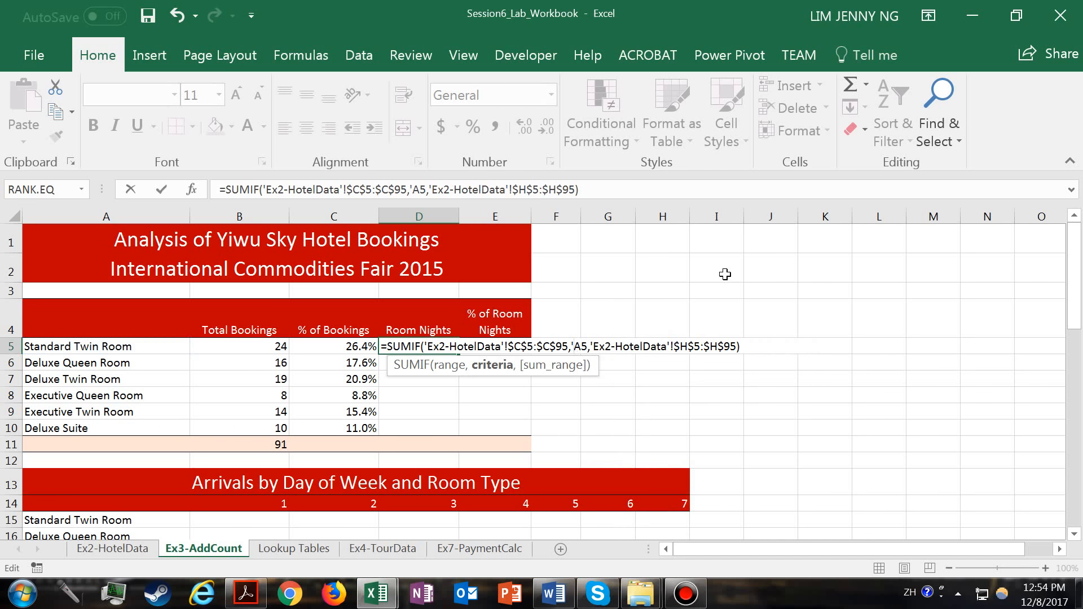
{"action": "key", "text": "BackSpace"}
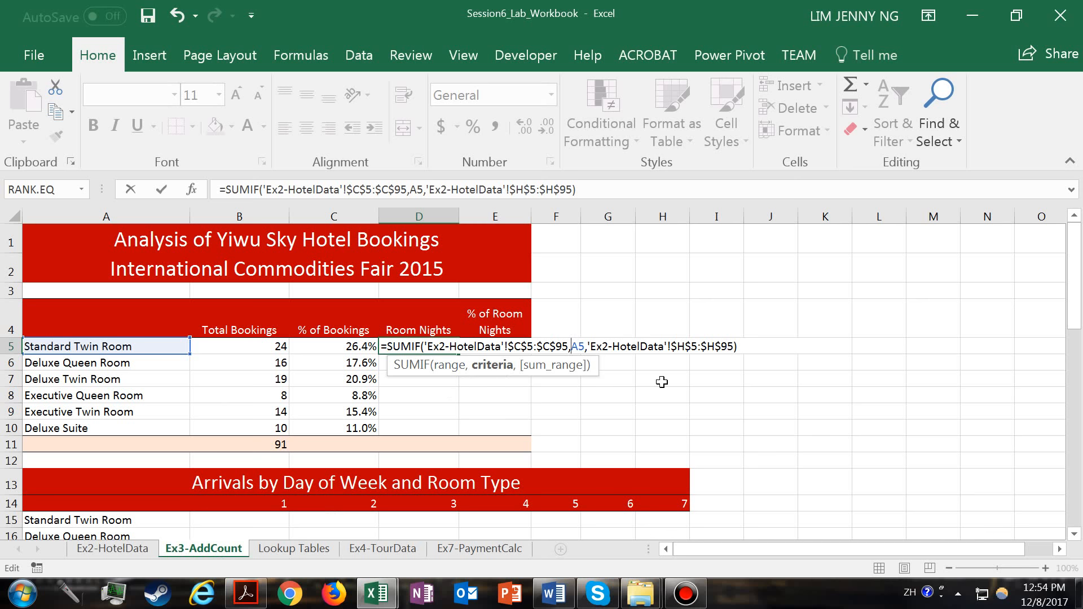
{"action": "key", "text": "Return"}
- Fill the D5 SUMIF formula down to D10 and total the room nights with AutoSum in D11
{"action": "left_click", "coordinate": [418, 345]}
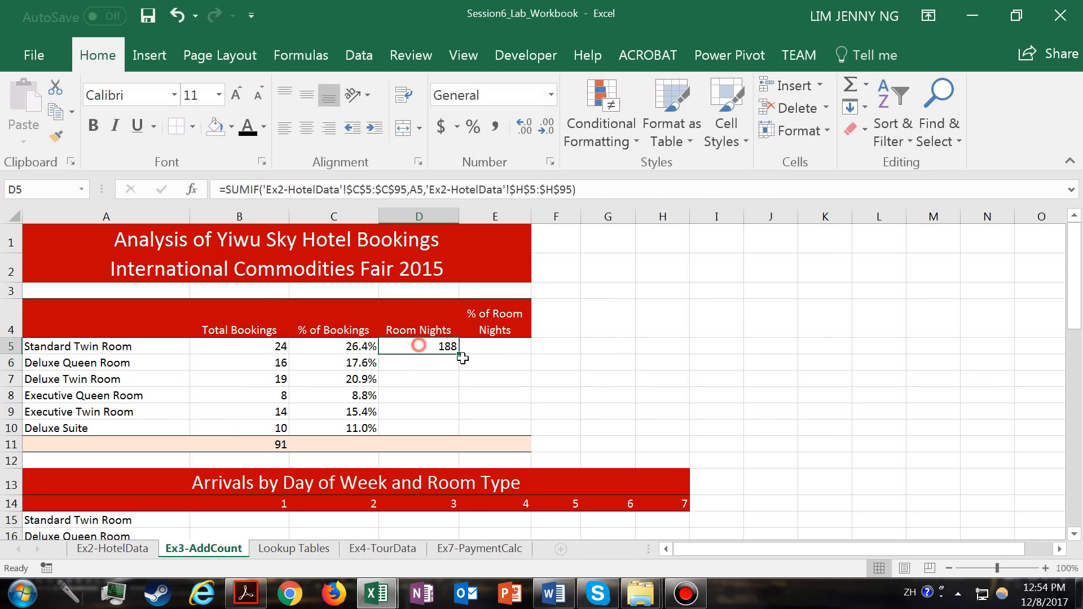
{"action": "left_click_drag", "start_coordinate": [461, 353], "coordinate": [450, 433]}
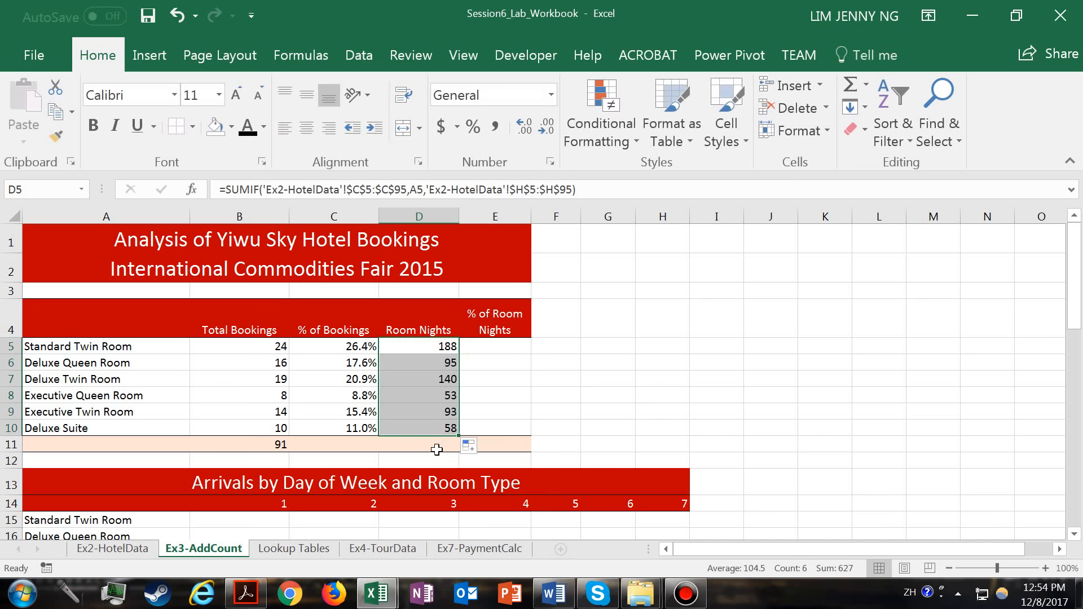
{"action": "left_click", "coordinate": [434, 450]}
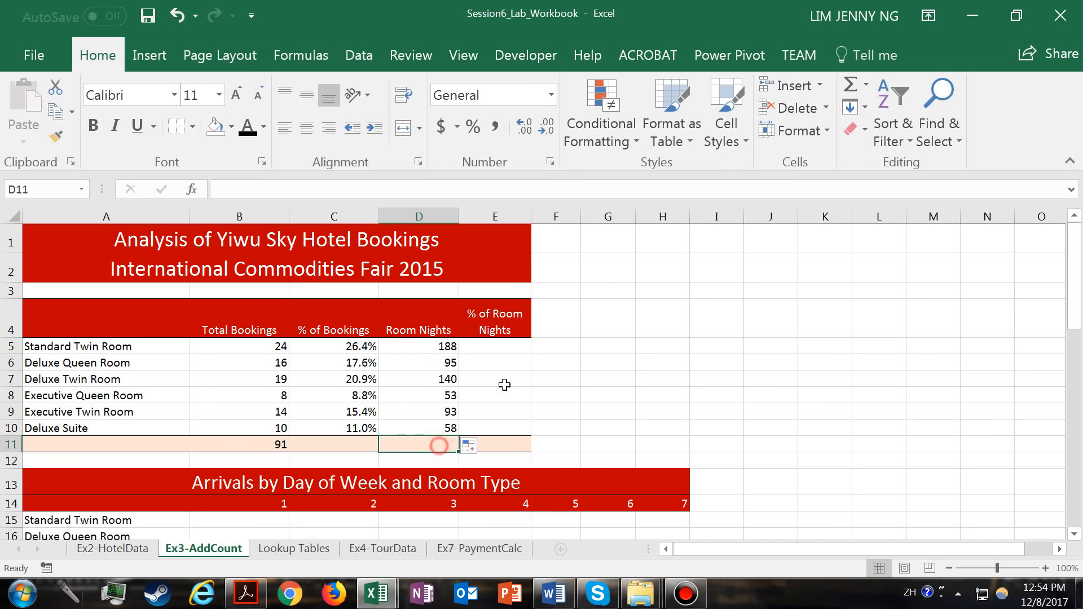
{"action": "left_click", "coordinate": [849, 84]}
{"action": "key", "text": "Return"}
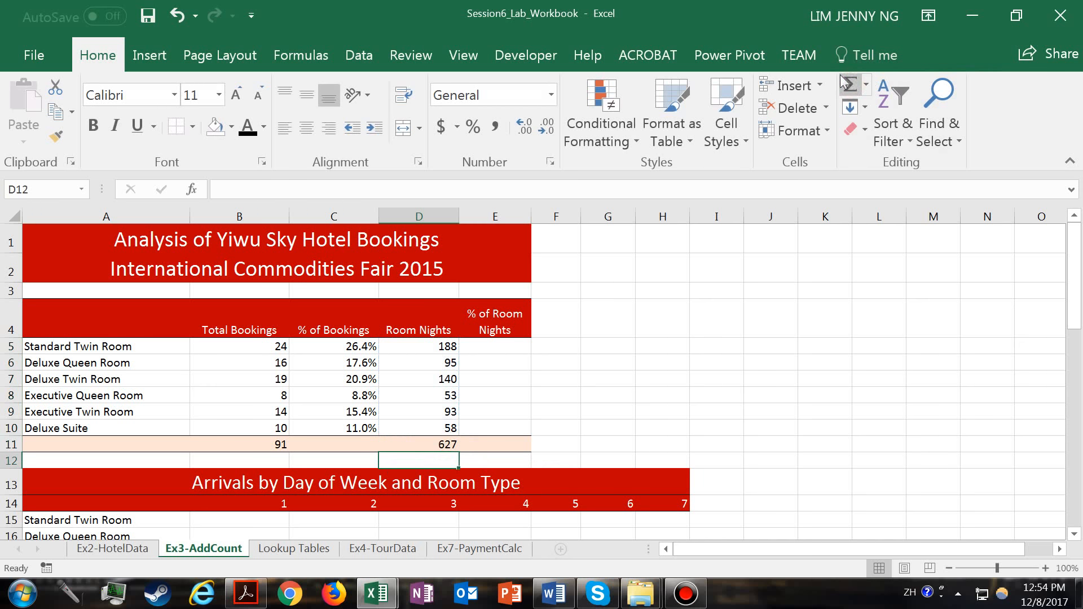
- Set the number format of the % of Room Nights cells E5:E10 to General
{"action": "left_click", "coordinate": [499, 348]}
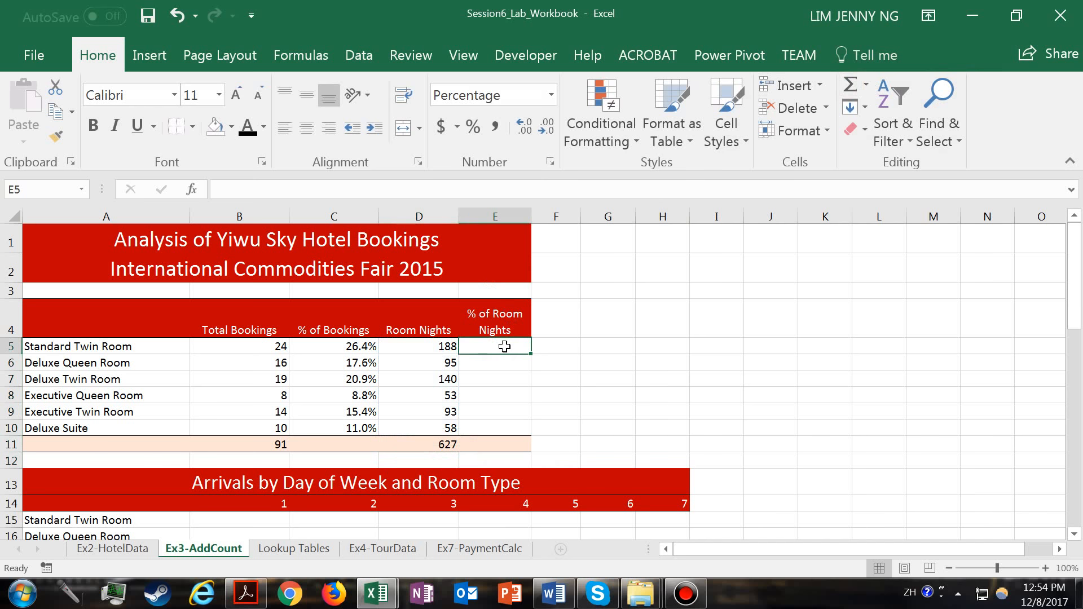
{"action": "left_click_drag", "start_coordinate": [504, 347], "coordinate": [496, 428]}
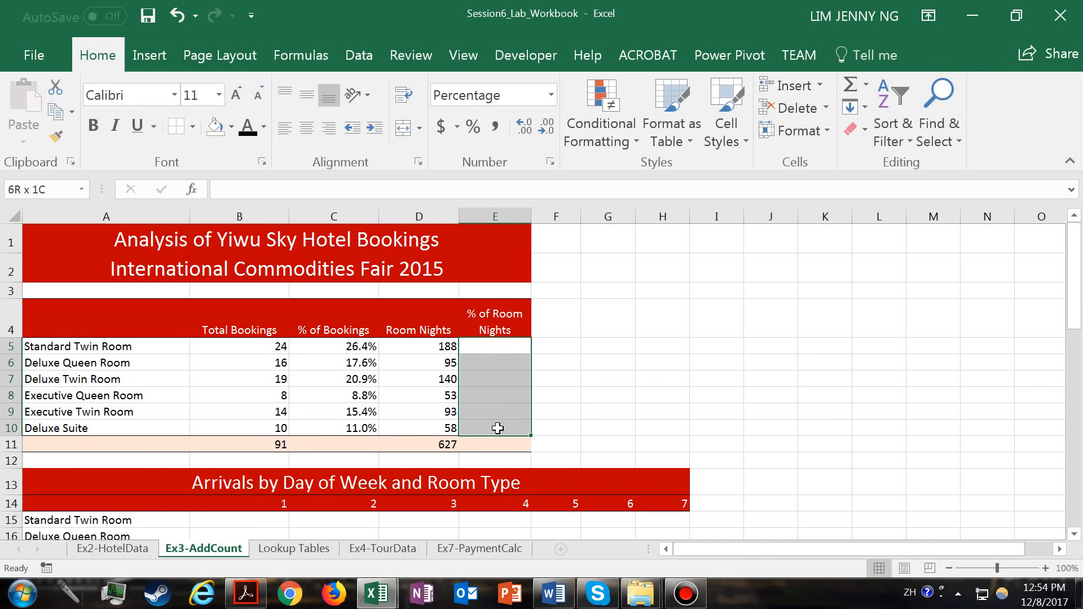
{"action": "left_click", "coordinate": [553, 94]}
{"action": "left_click", "coordinate": [545, 122]}
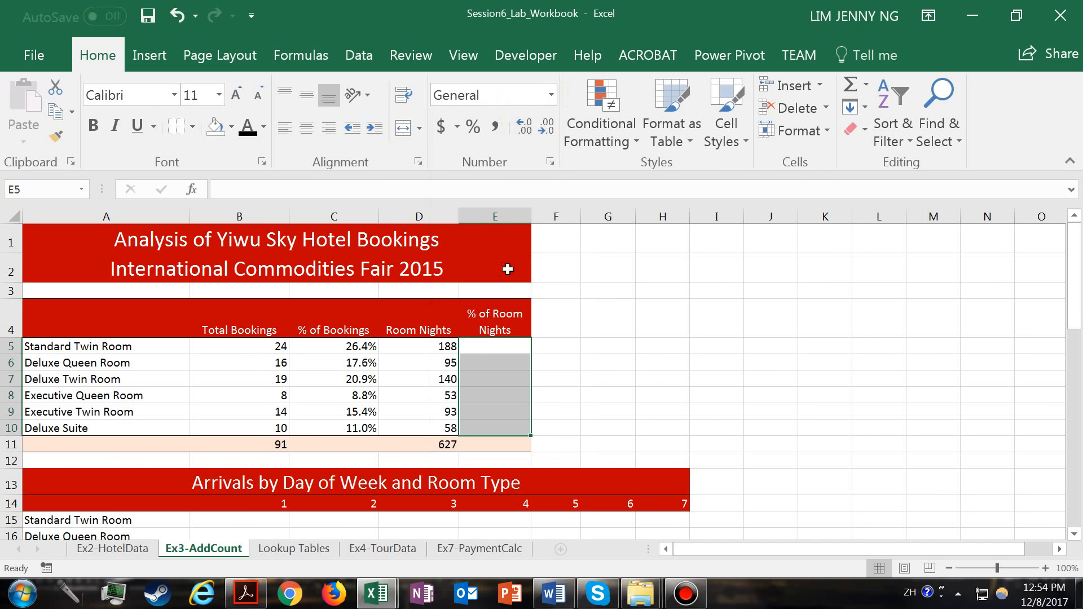
- Enter the formula =D5/D$11 in E5 to calculate the Standard Twin Room's share of room nights
{"action": "left_click", "coordinate": [499, 350]}
{"action": "type", "text": "="}
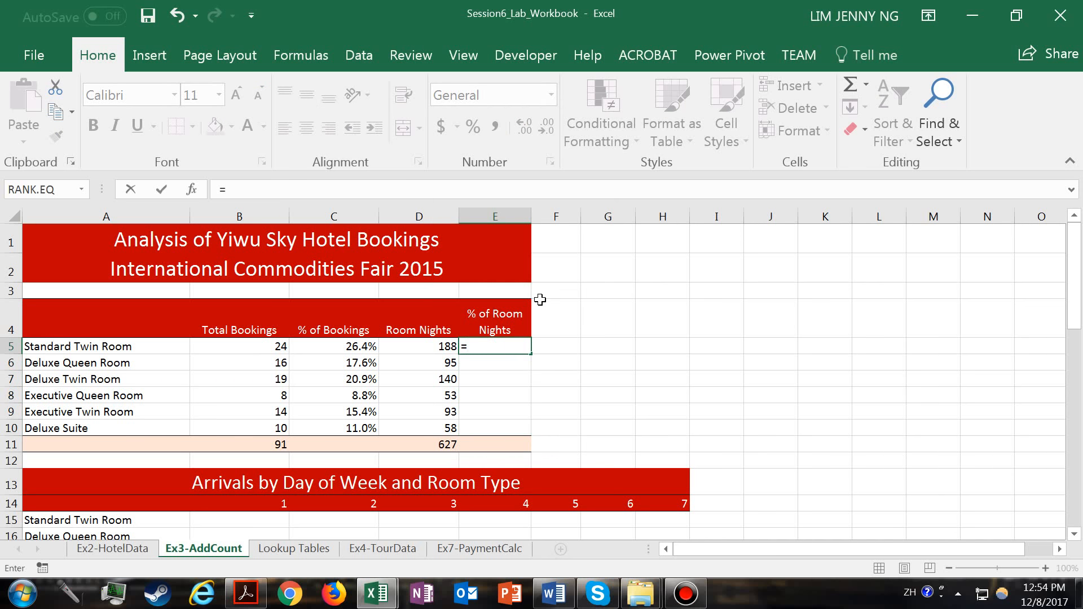
{"action": "left_click", "coordinate": [442, 342]}
{"action": "type", "text": "/"}
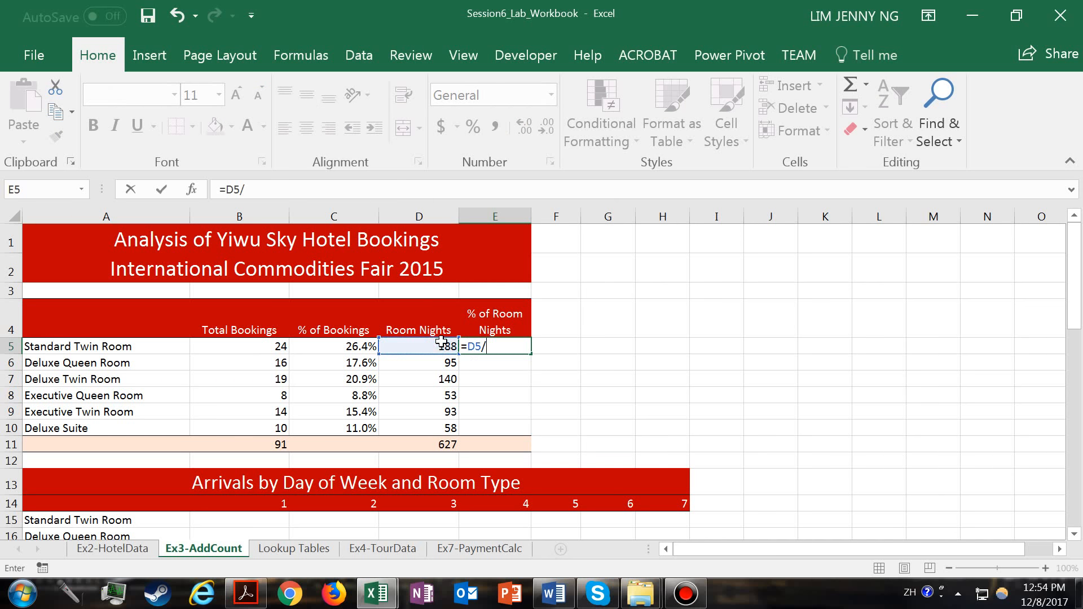
{"action": "left_click", "coordinate": [446, 444]}
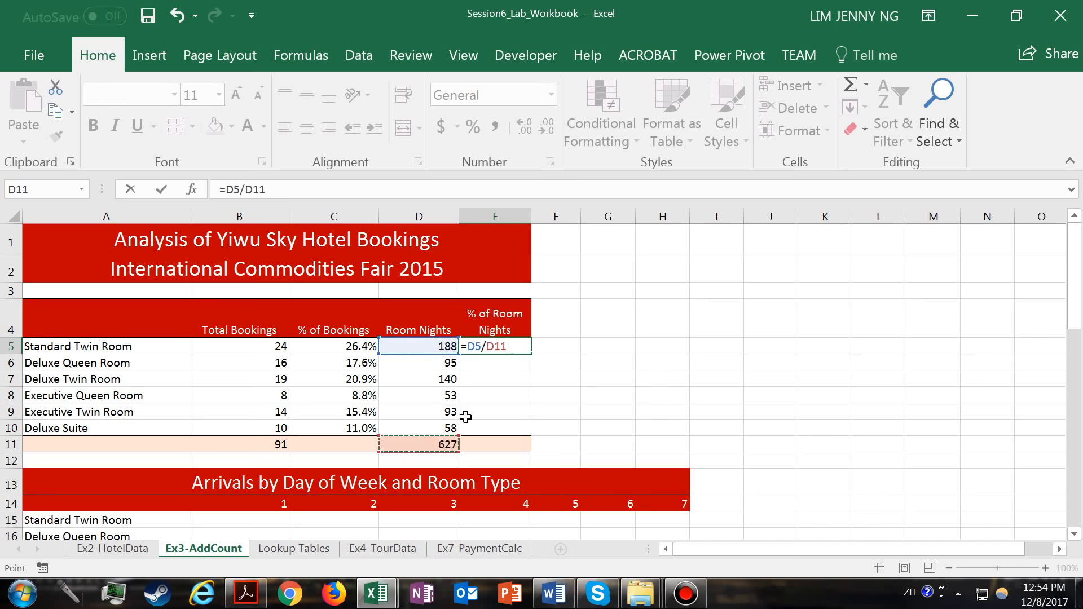
{"action": "left_click", "coordinate": [493, 350]}
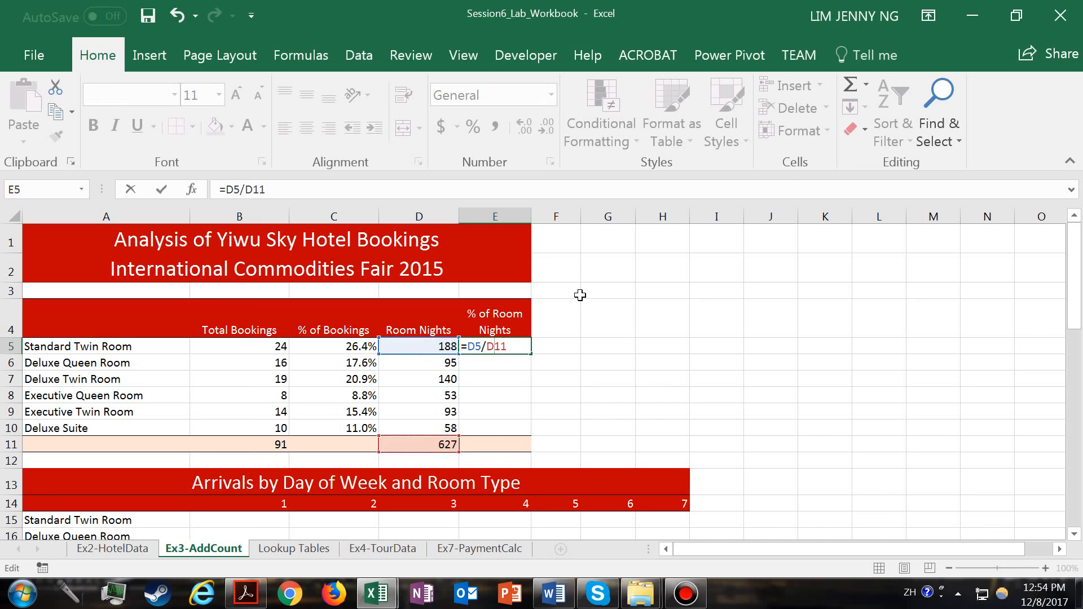
{"action": "key", "text": "F4"}
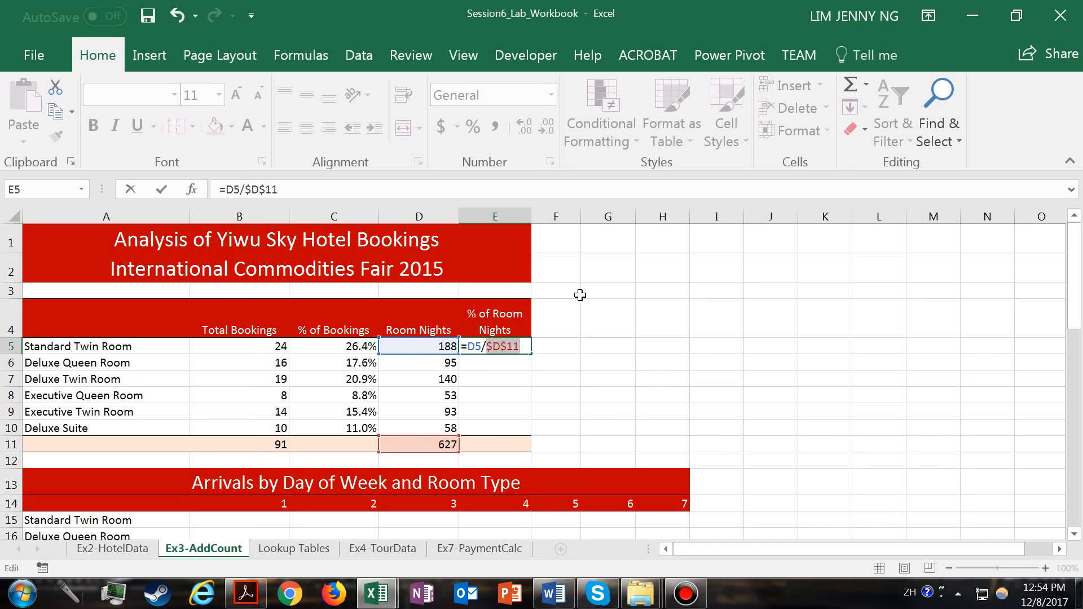
{"action": "key", "text": "F4"}
{"action": "key", "text": "Return"}
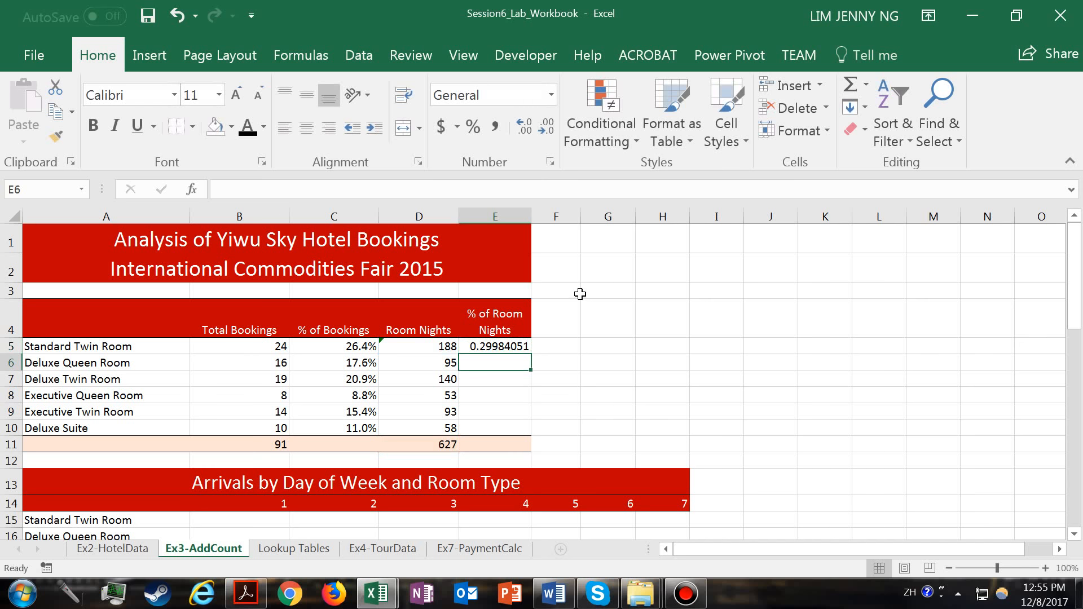
- Fill the E5 formula down to E10 and format E5:E10 as percentages with one decimal place
{"action": "left_click", "coordinate": [522, 346]}
{"action": "left_click_drag", "start_coordinate": [524, 349], "coordinate": [524, 434]}
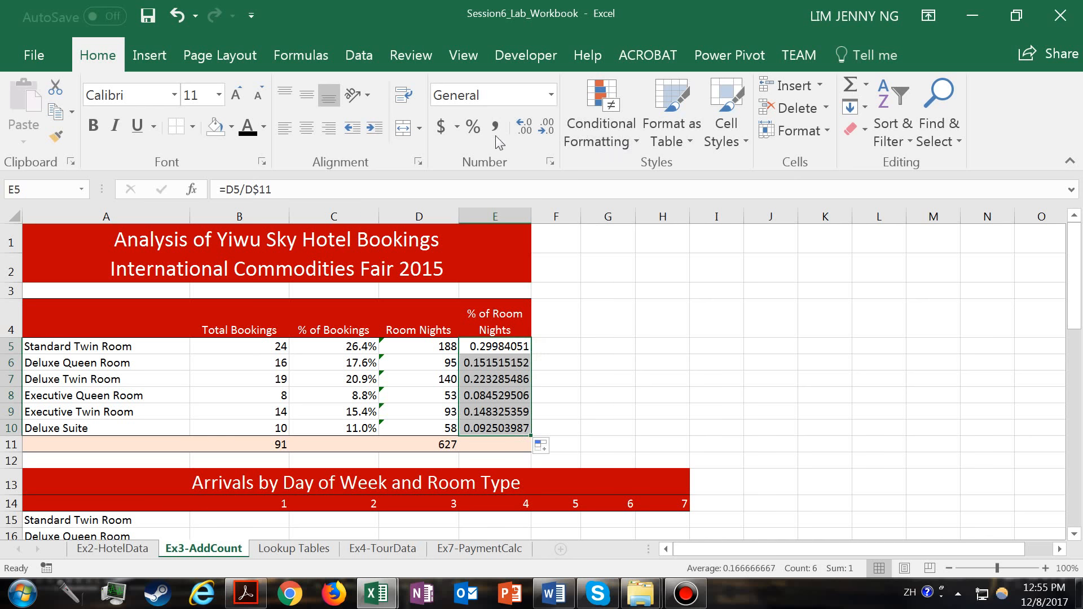
{"action": "left_click", "coordinate": [476, 133]}
{"action": "left_click", "coordinate": [523, 129]}
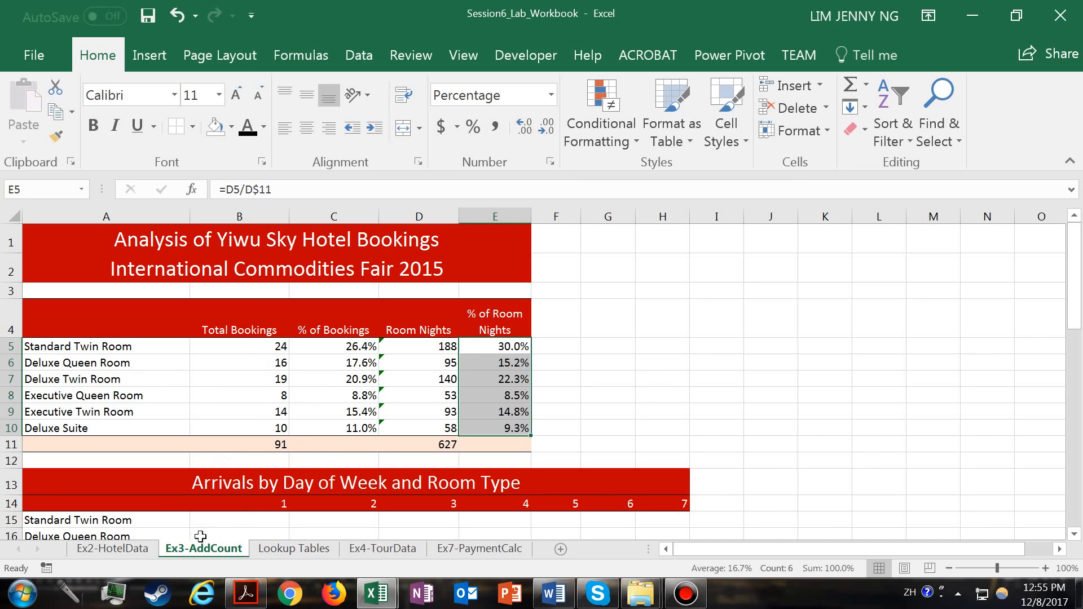
- Examine the Total Bookings and Room Nights columns and the error-checking options for the D5 formula
{"action": "left_click_drag", "start_coordinate": [244, 349], "coordinate": [251, 429]}
{"action": "left_click_drag", "start_coordinate": [408, 346], "coordinate": [412, 430]}
{"action": "left_click", "coordinate": [410, 347]}
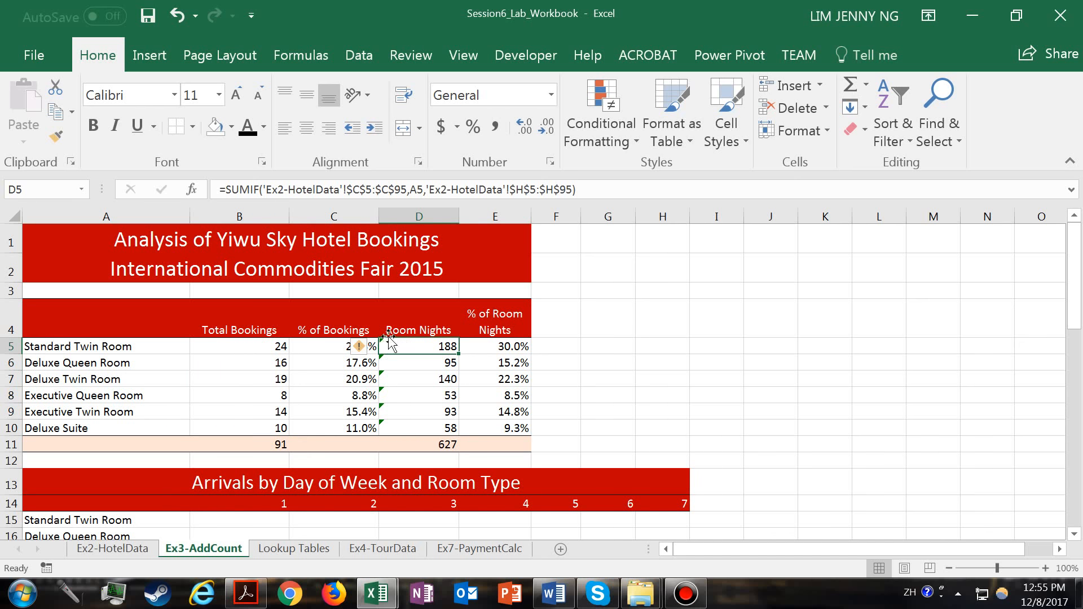
{"action": "left_click", "coordinate": [400, 366]}
{"action": "left_click", "coordinate": [402, 351]}
{"action": "left_click", "coordinate": [364, 347]}
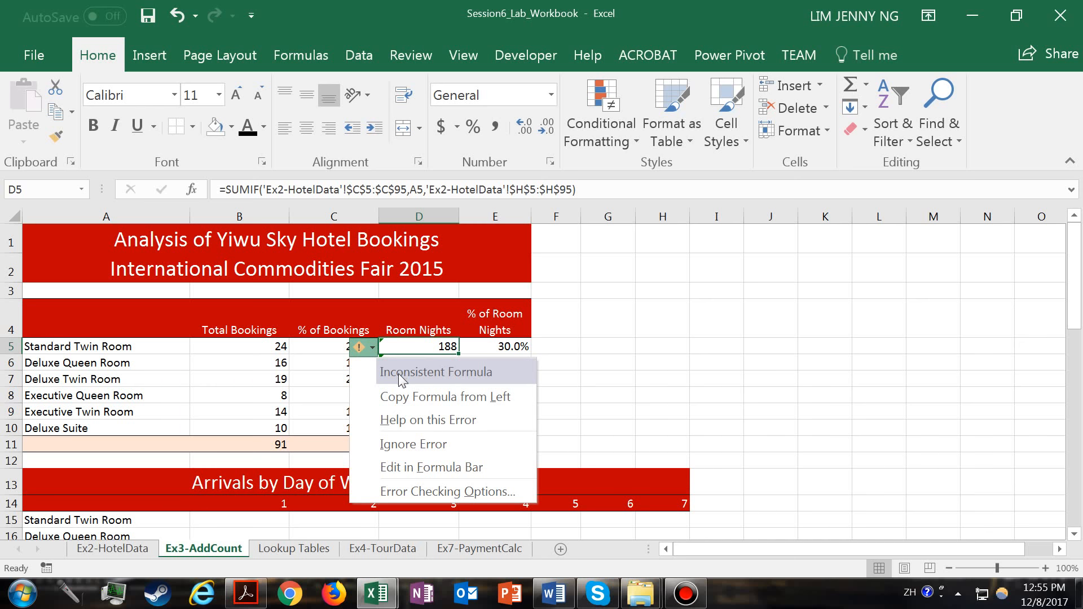
{"action": "left_click", "coordinate": [402, 345]}
- Ignore the Inconsistent Formula error for the room nights in D5:D10
{"action": "left_click_drag", "start_coordinate": [406, 345], "coordinate": [401, 429]}
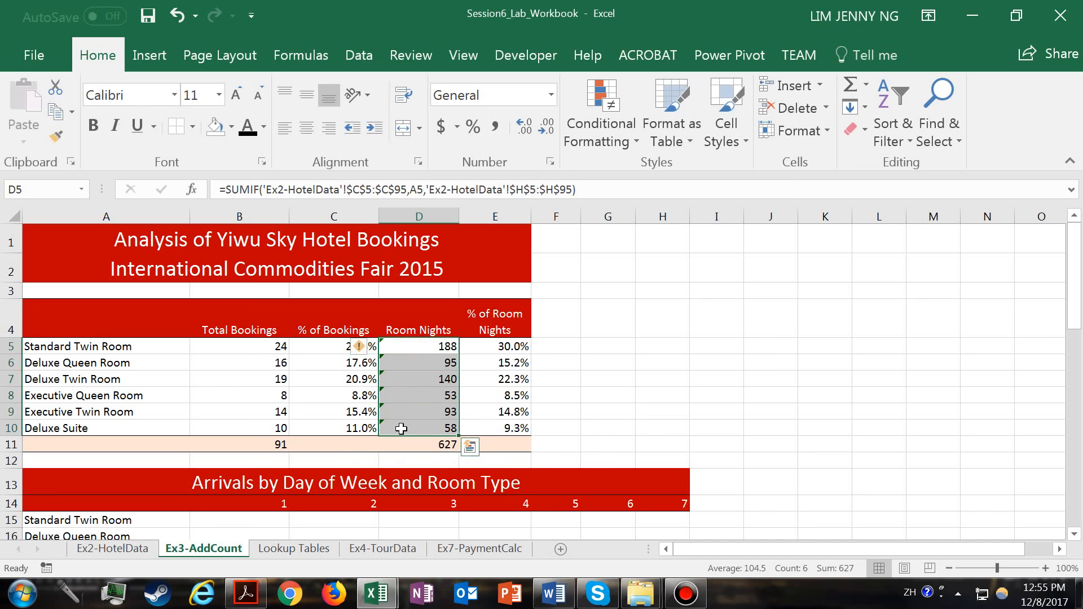
{"action": "left_click", "coordinate": [372, 349]}
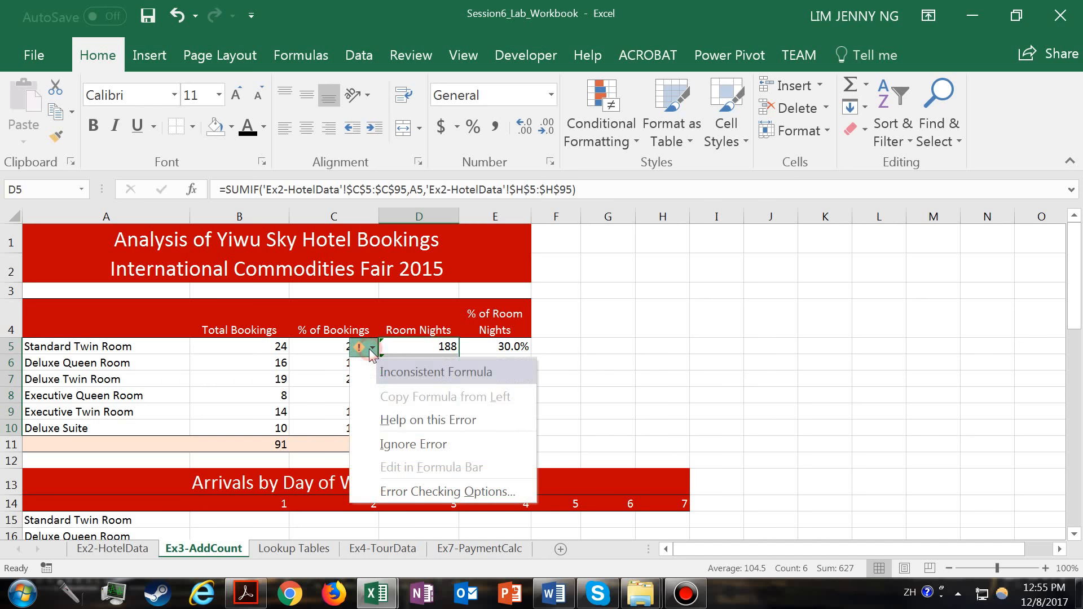
{"action": "left_click", "coordinate": [404, 444]}
{"action": "left_click", "coordinate": [408, 447]}
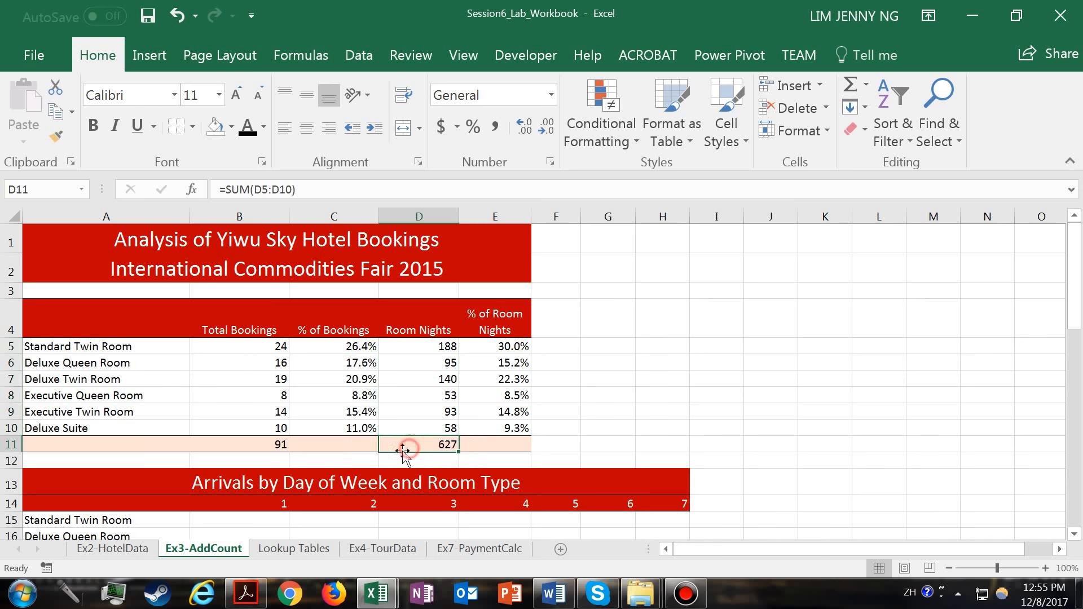
{"action": "left_click", "coordinate": [371, 470]}
{"action": "left_click", "coordinate": [409, 458]}
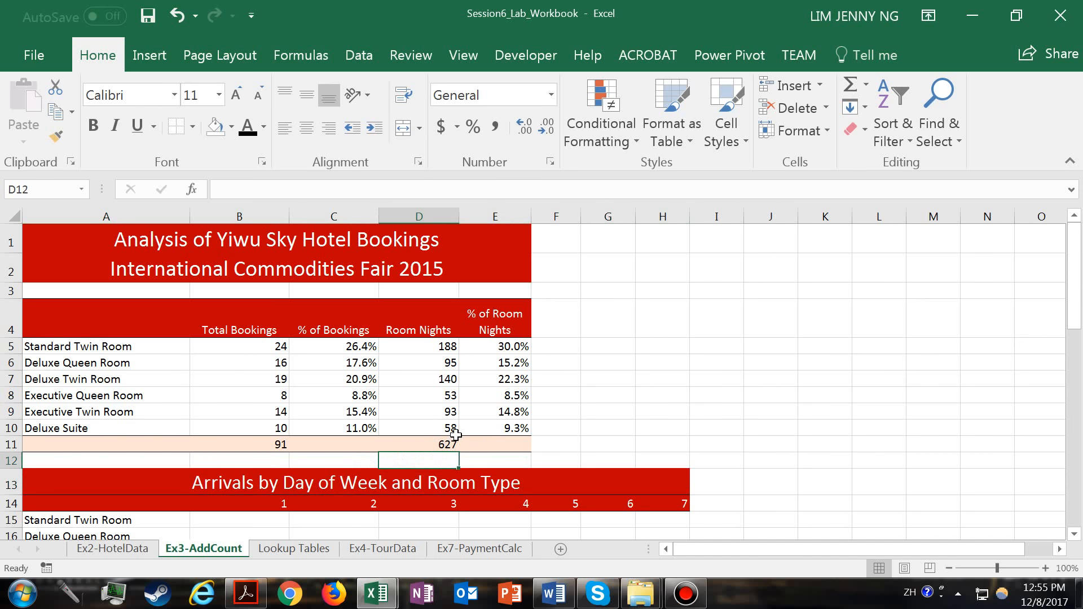